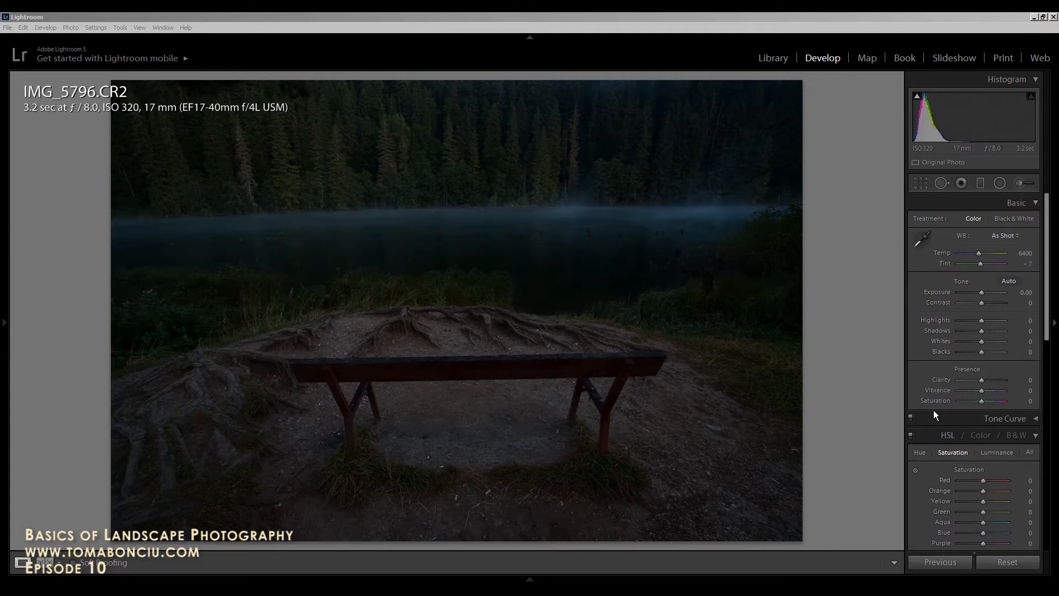
Step: Enable Lens Corrections profile correction and chromatic aberration removal for IMG_5796.CR2
click(857, 360)
scroll(987, 401, down, 10)
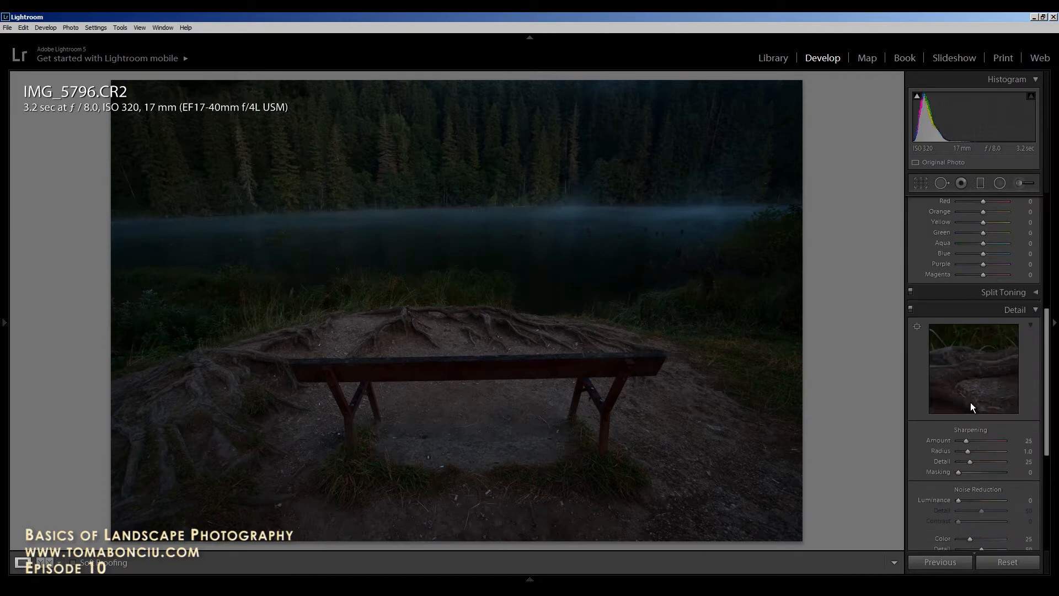
click(915, 383)
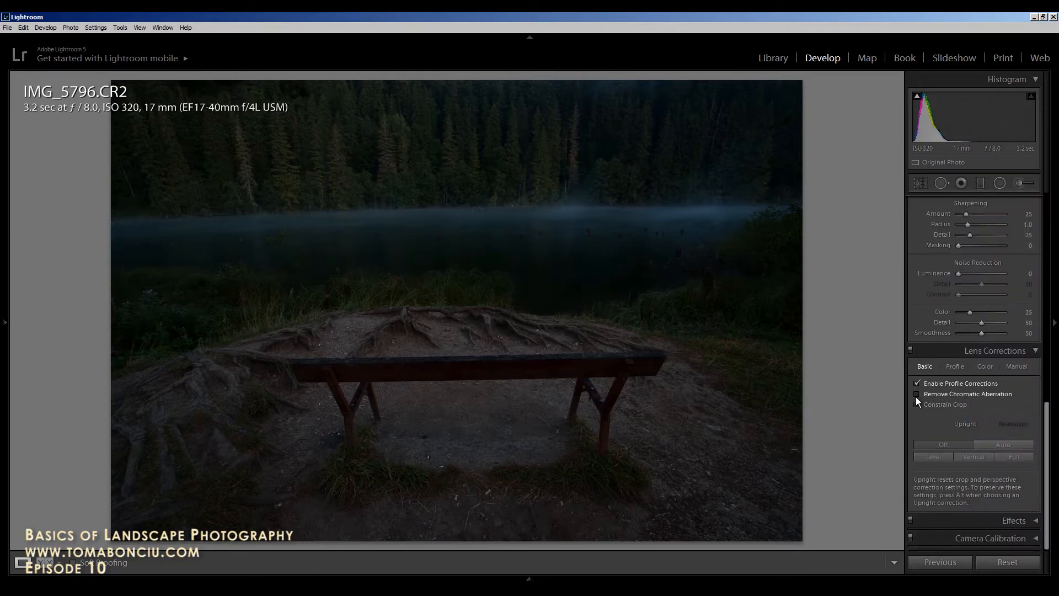
click(916, 395)
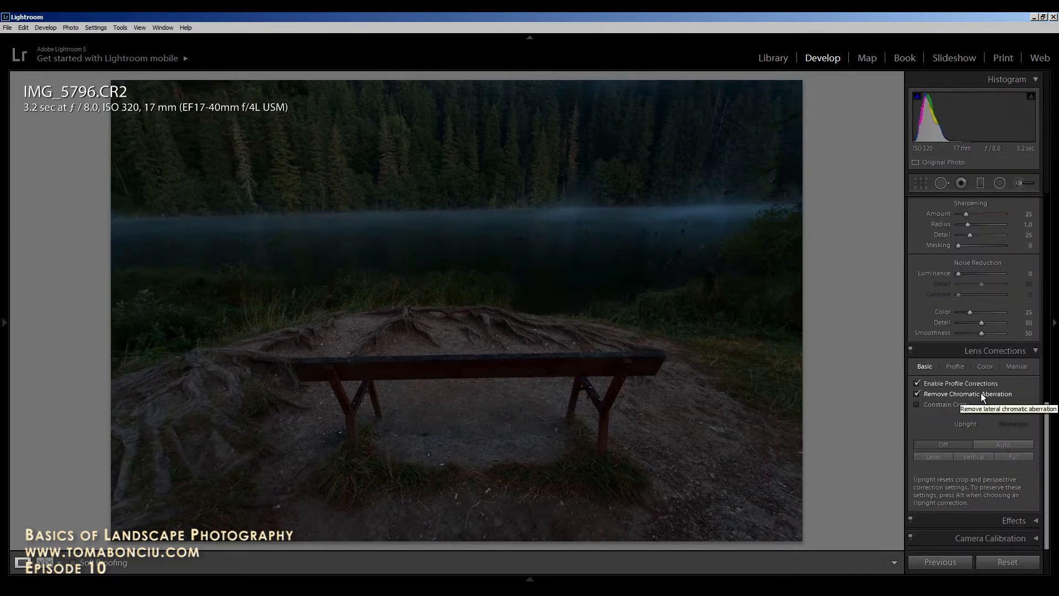
scroll(969, 362, up, 3)
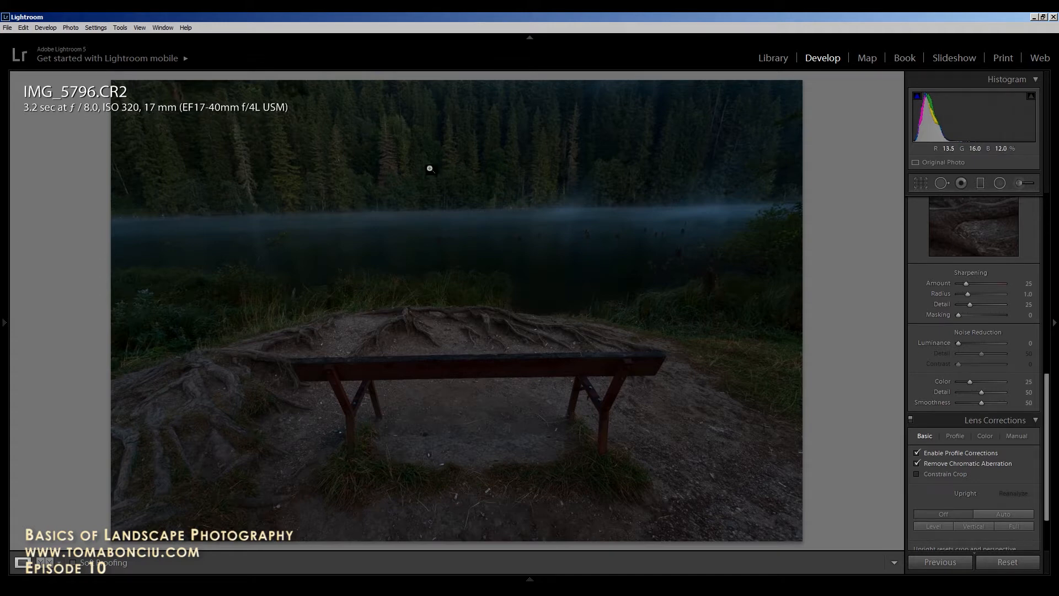
Step: Pan the detail preview onto dark grass and set Sharpening Masking to about 38
scroll(941, 347, up, 2)
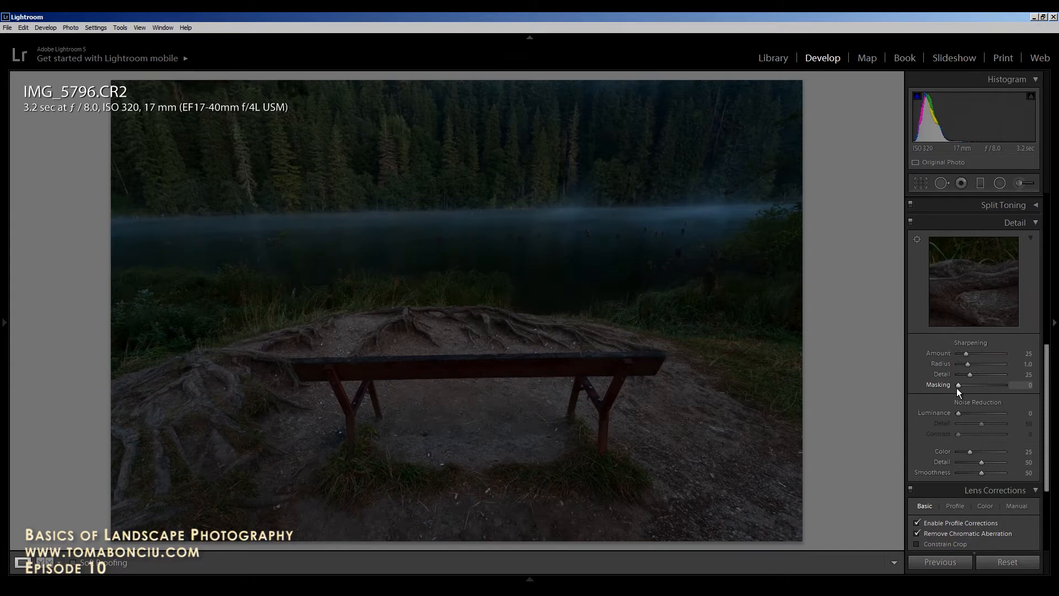
drag(1046, 365, 1047, 340)
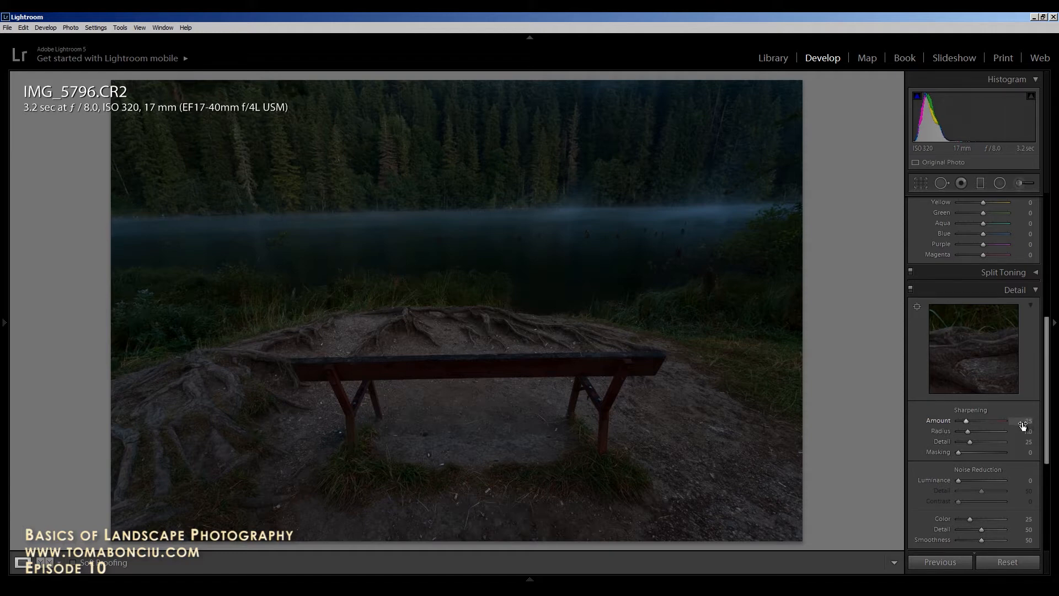
drag(971, 325, 948, 369)
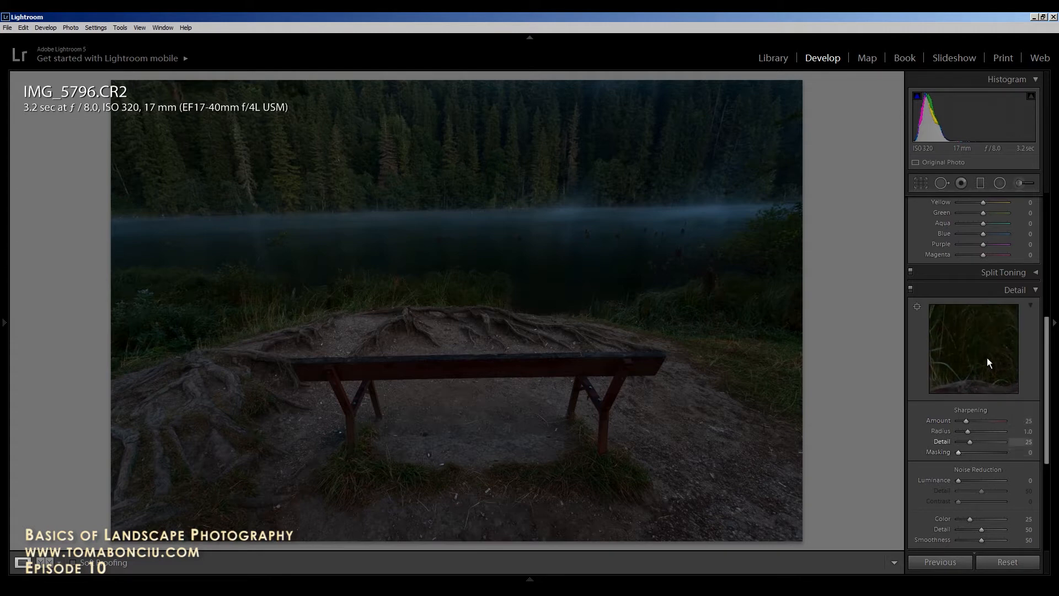
drag(974, 321, 980, 394)
mouse_move(978, 342)
mouse_down()
mouse_move(976, 368)
mouse_move(988, 354)
mouse_up()
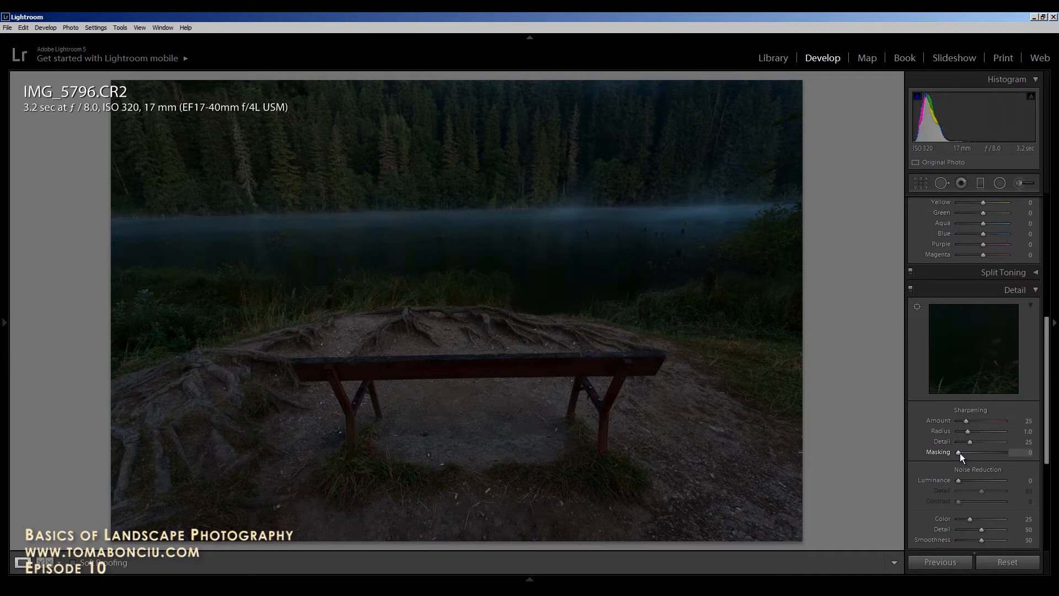
key(alt)
drag(957, 452, 975, 454)
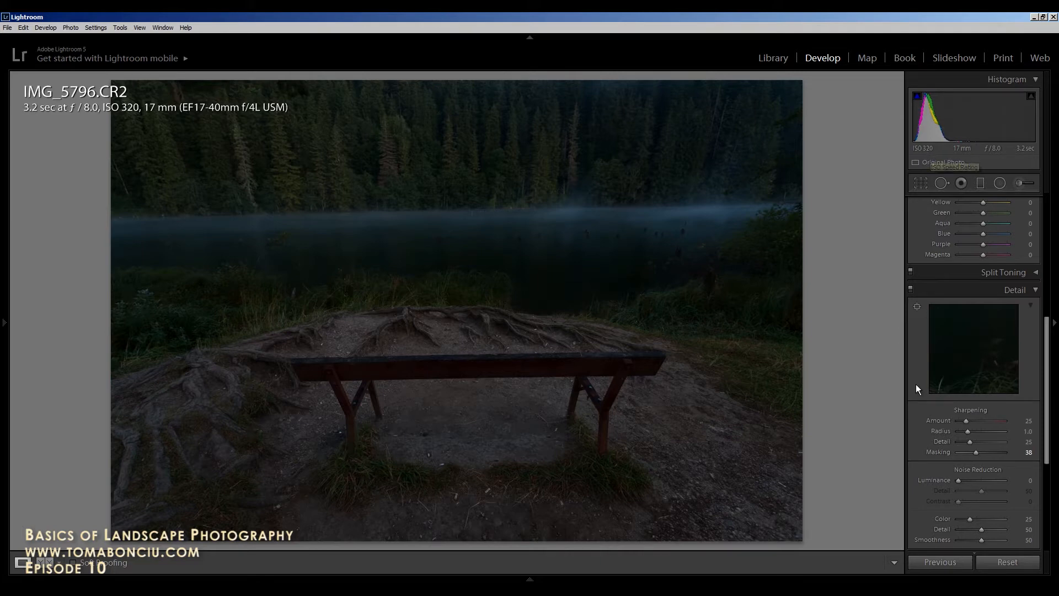
Step: Add light Luminance noise reduction of 11
drag(959, 480, 964, 481)
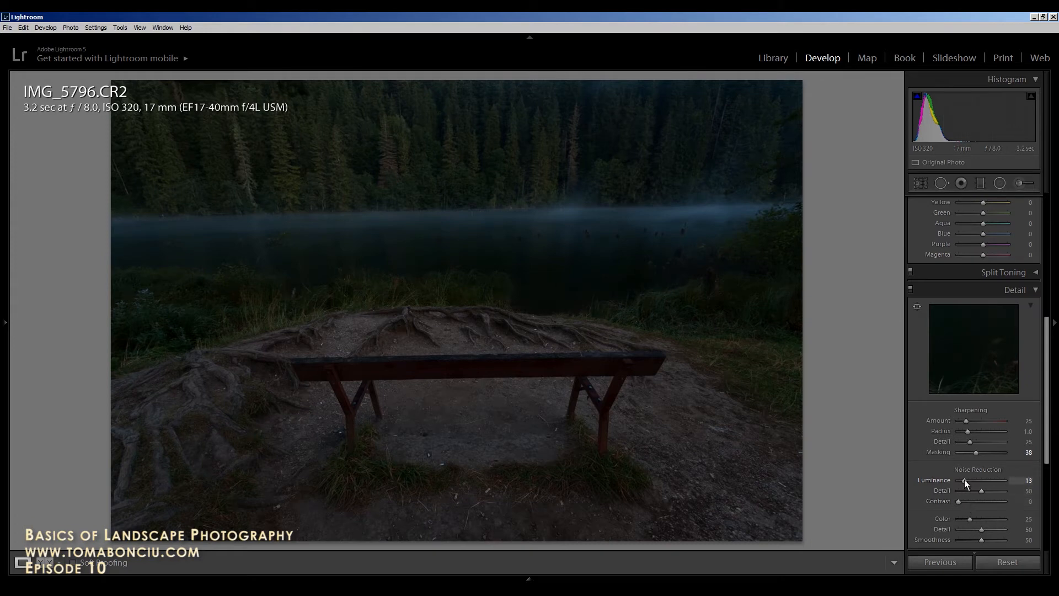
click(963, 477)
scroll(937, 291, up, 6)
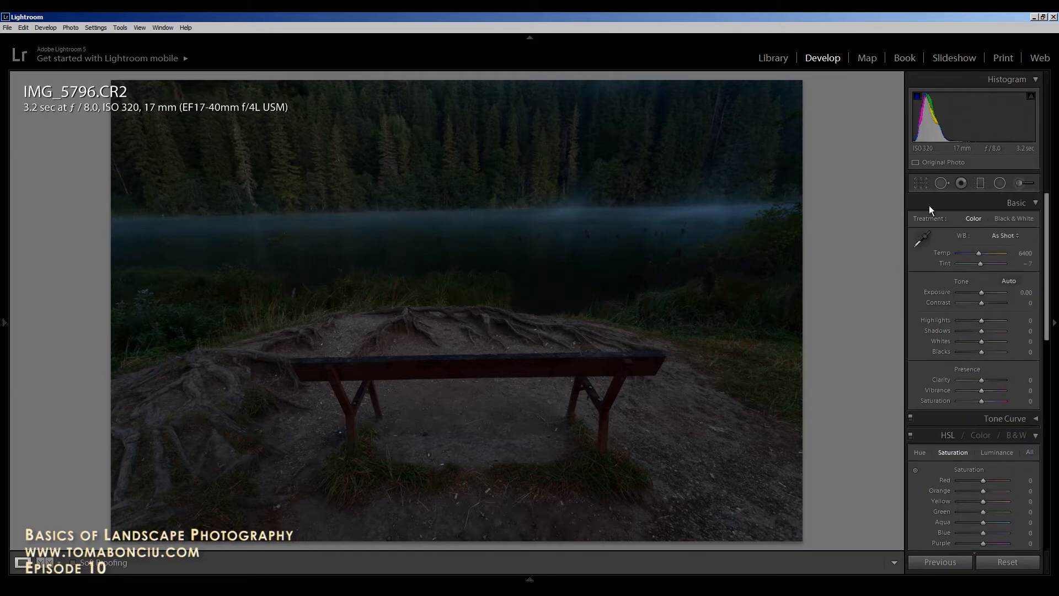
Step: Straighten the photo along the lake horizon to a 1.04° angle and commit the crop
click(919, 183)
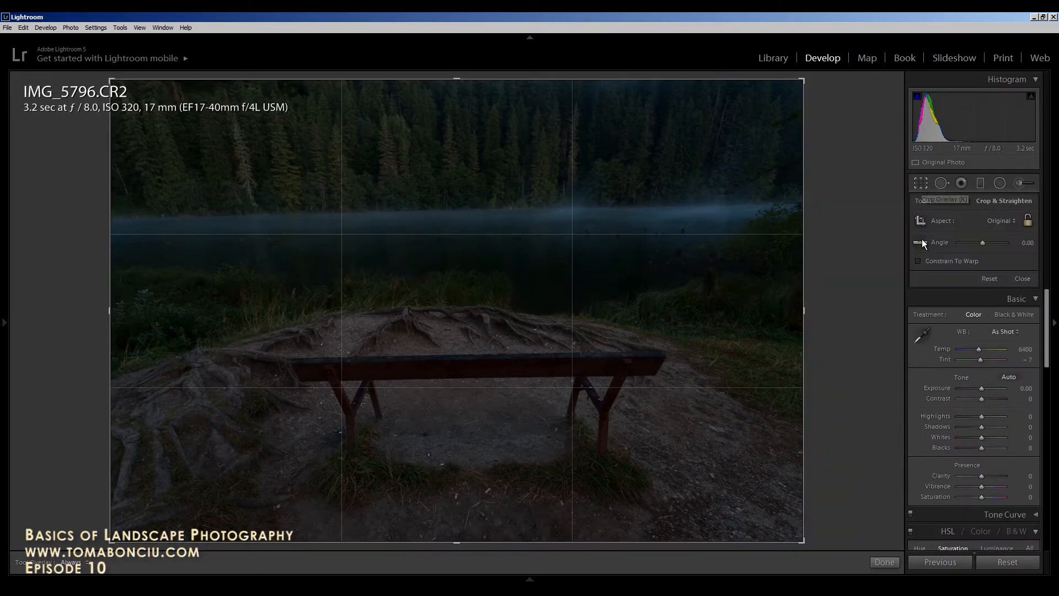
click(919, 241)
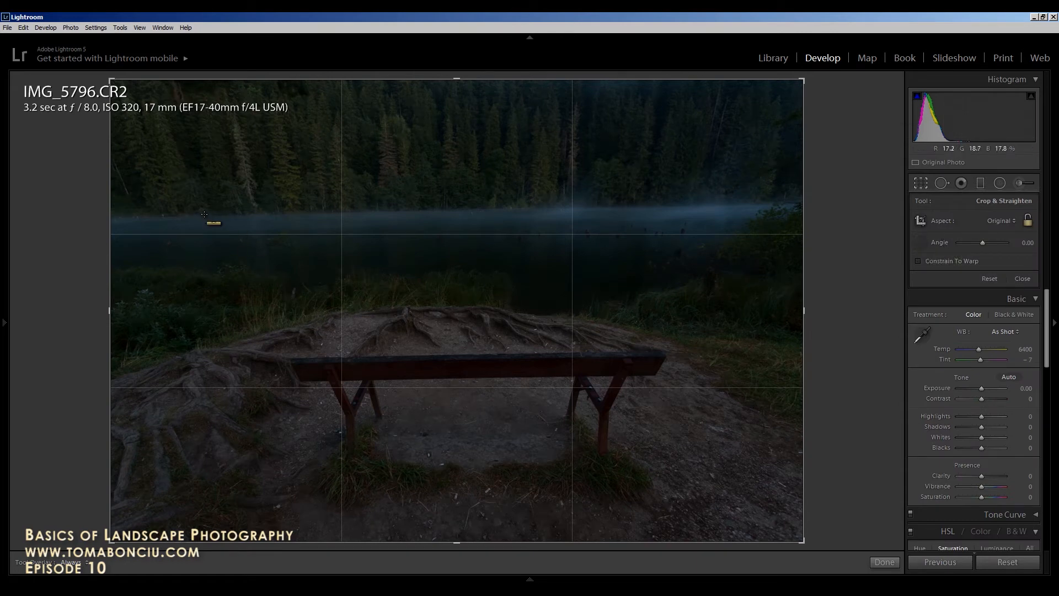
drag(204, 214, 682, 207)
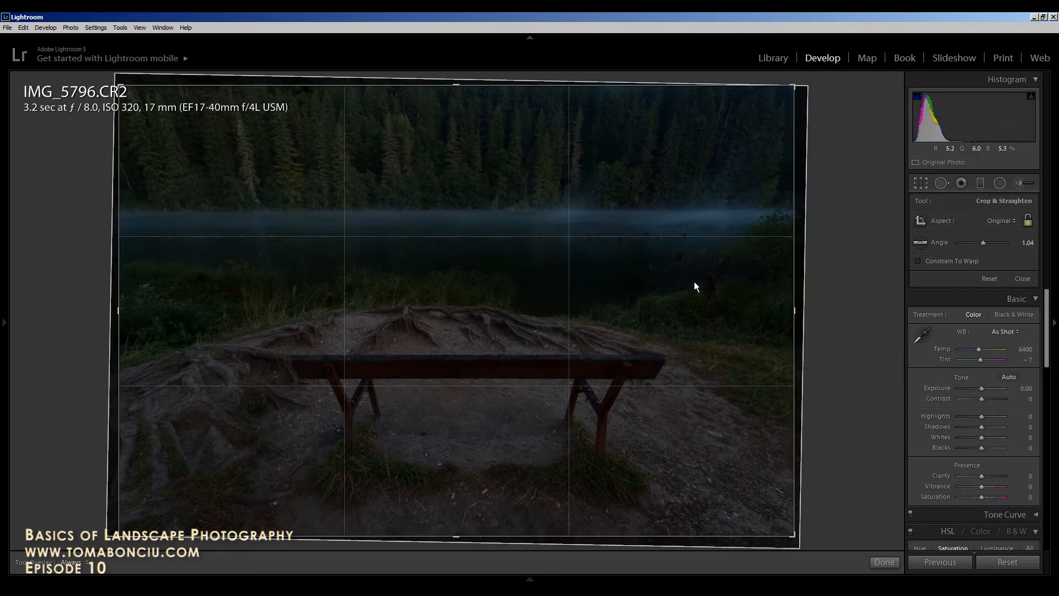
double_click(580, 387)
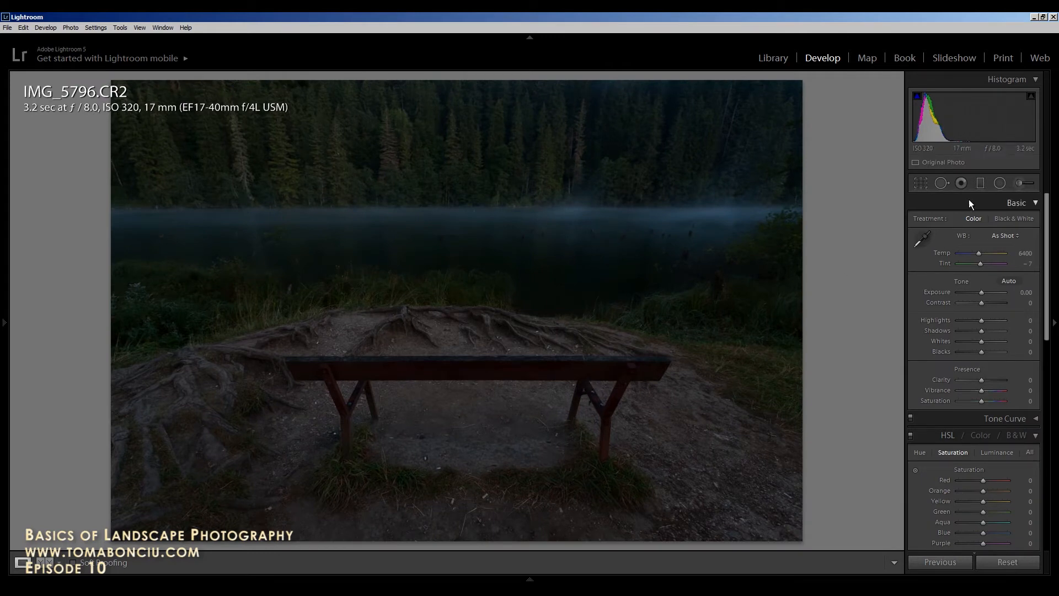
Step: Lay a graduated filter across the lake with Exposure -0.19, Temp -60, Tint -10, Contrast 19
click(981, 183)
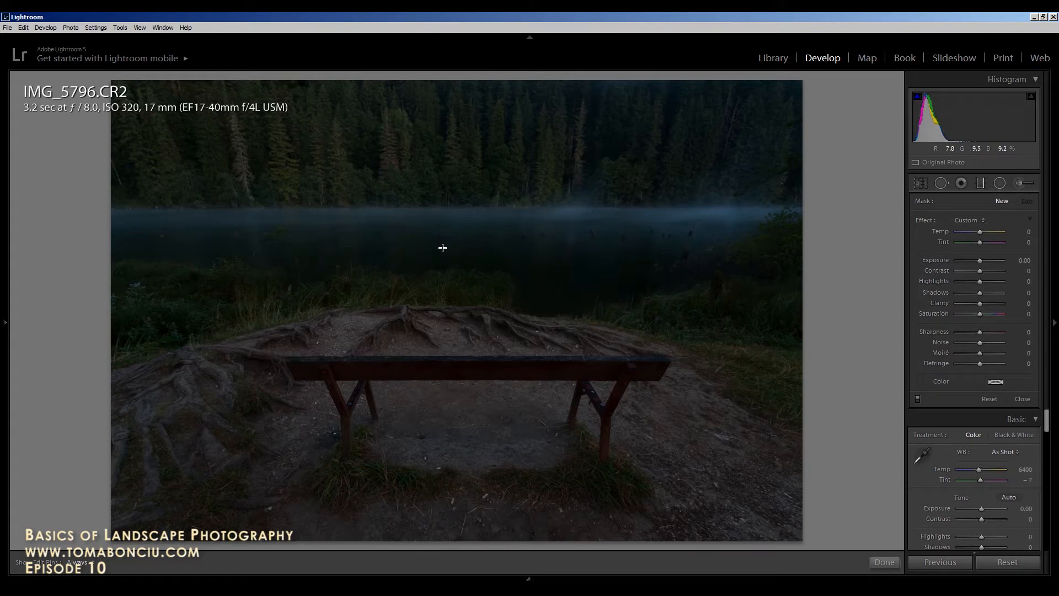
drag(442, 252, 440, 320)
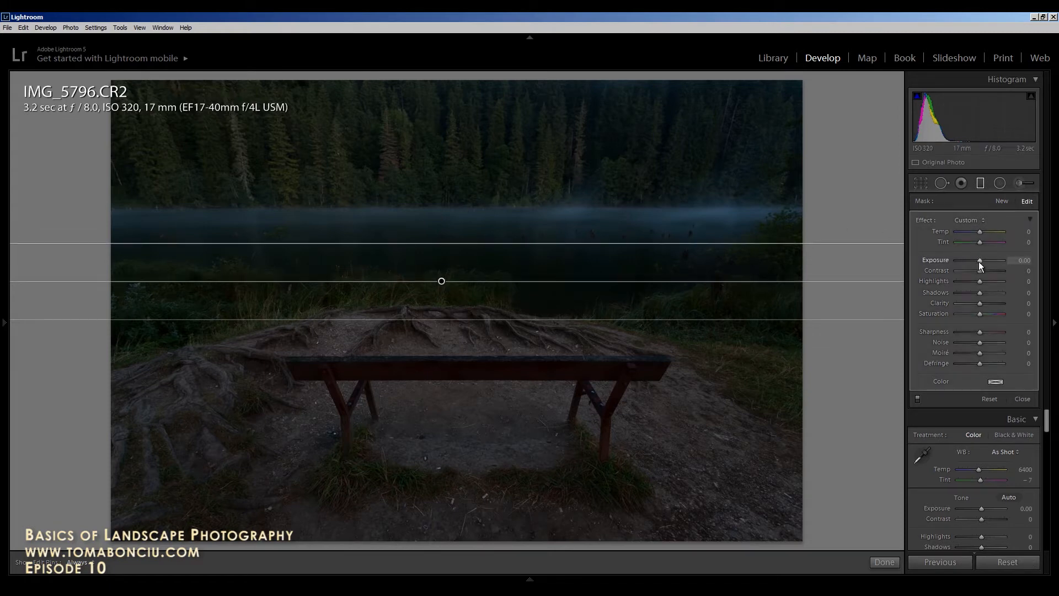
drag(978, 260, 977, 260)
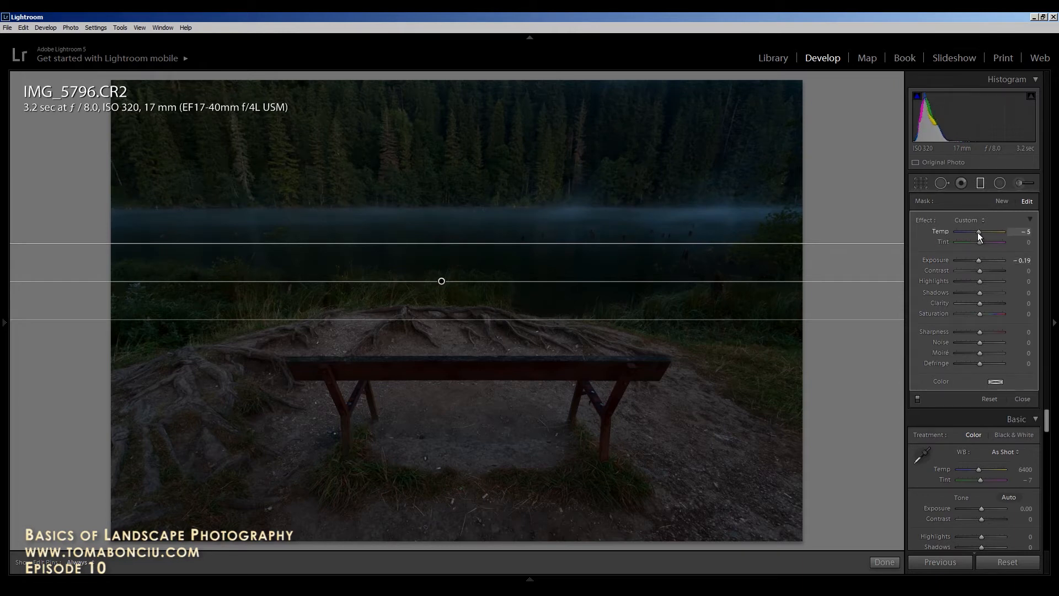
drag(977, 232, 967, 231)
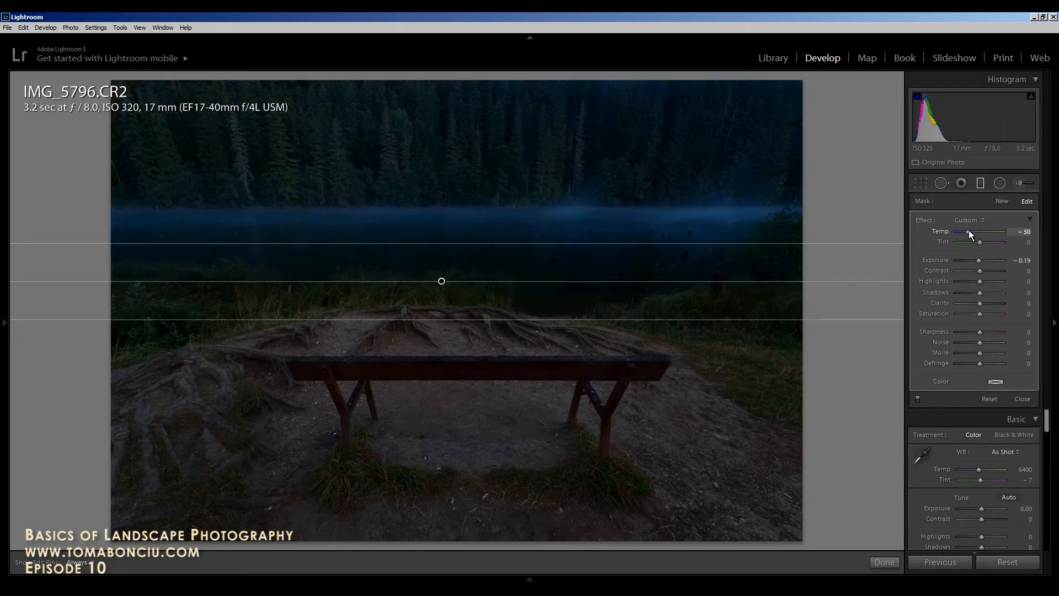
drag(980, 244, 980, 242)
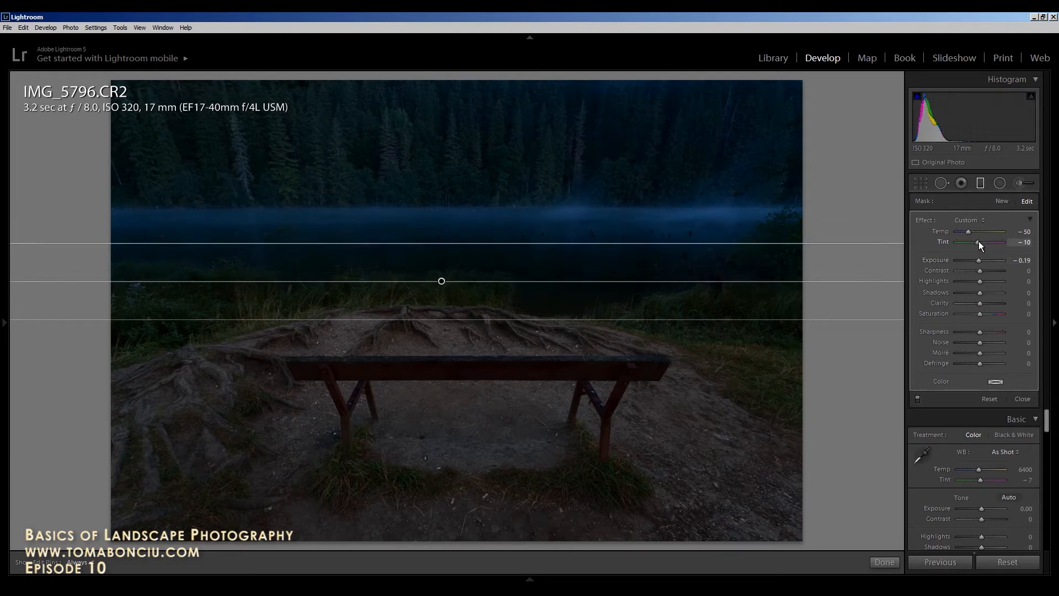
drag(967, 230, 964, 232)
drag(979, 270, 983, 270)
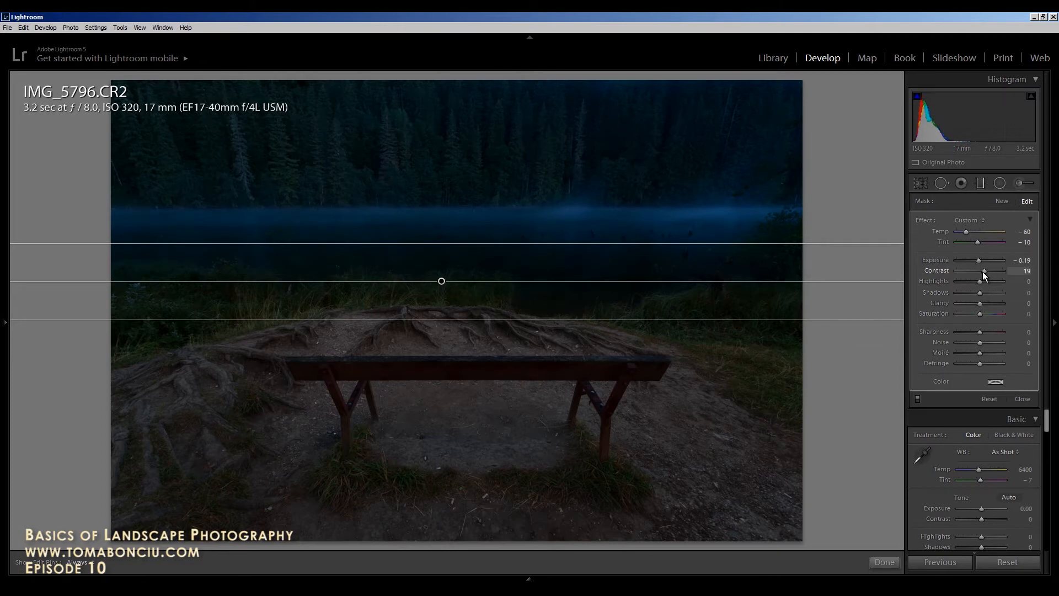
Step: Brush a brighter, cooler adjustment along the misty lake band to the left edge
click(1020, 183)
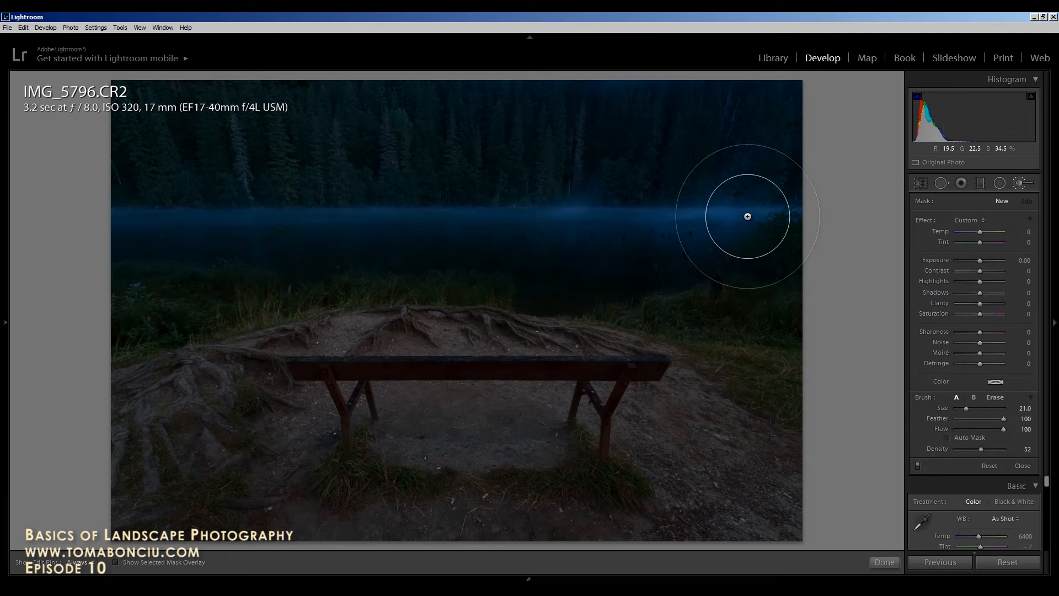
scroll(748, 210, down, 2)
scroll(754, 208, down, 2)
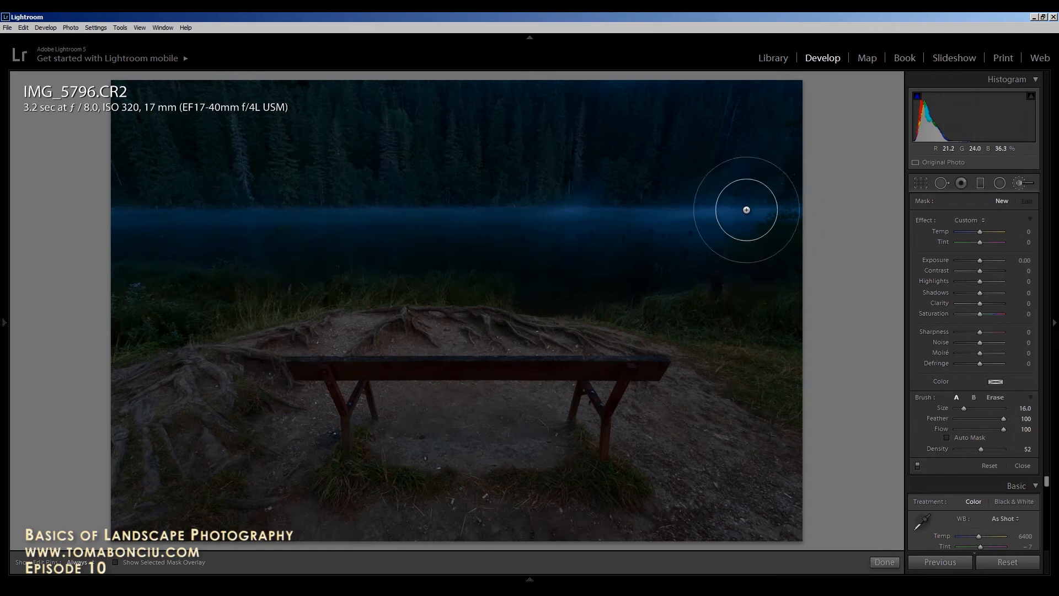
scroll(780, 210, down, 1)
drag(785, 215, 433, 218)
drag(196, 218, 100, 216)
drag(980, 264, 984, 266)
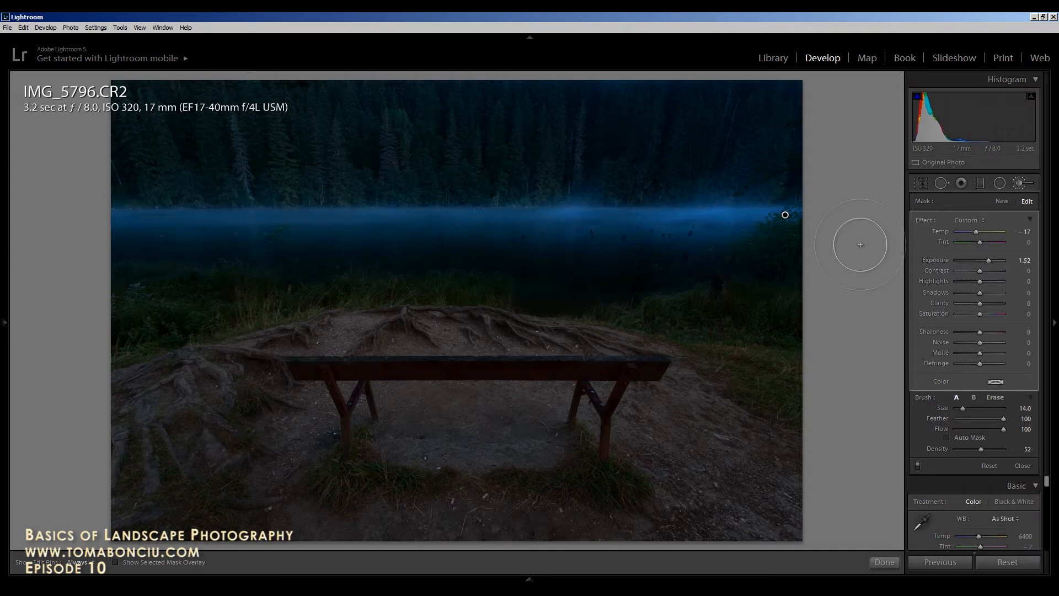
Step: Toggle the edit pins with H to check the brushed mist, then close the brush panel
key(h)
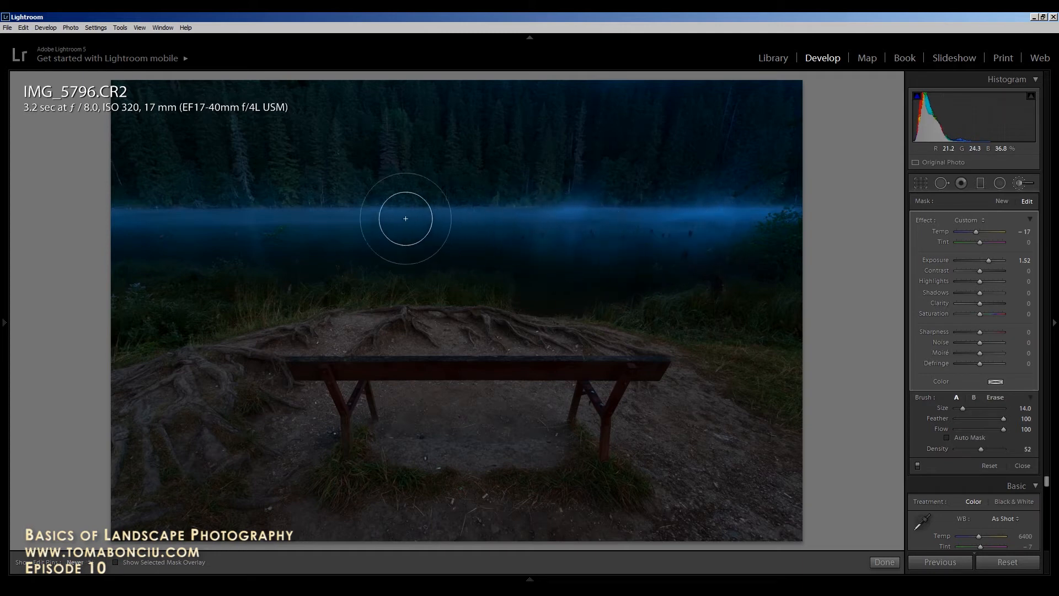
key(h)
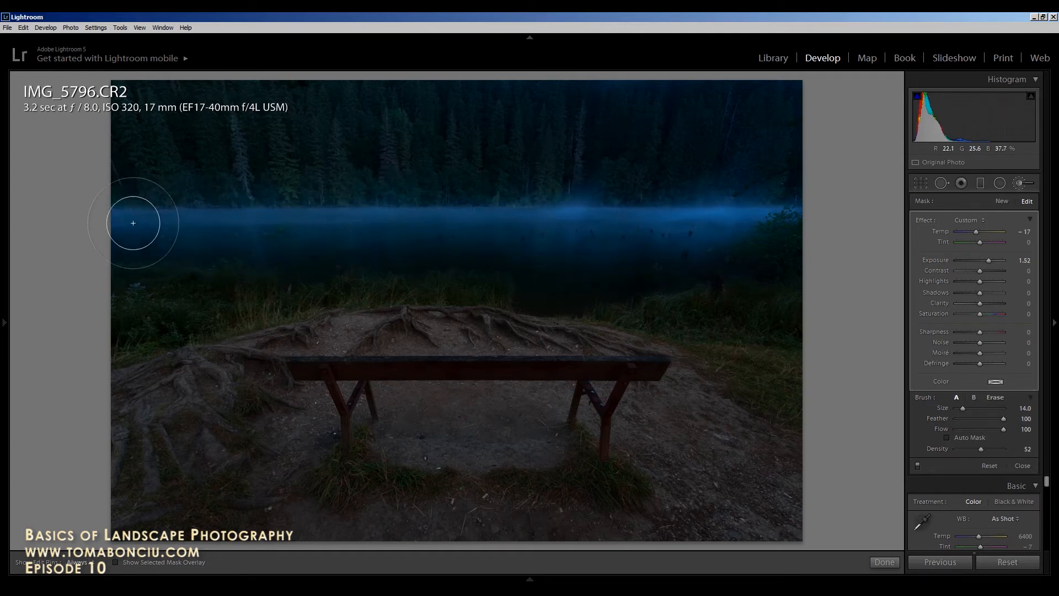
click(1014, 183)
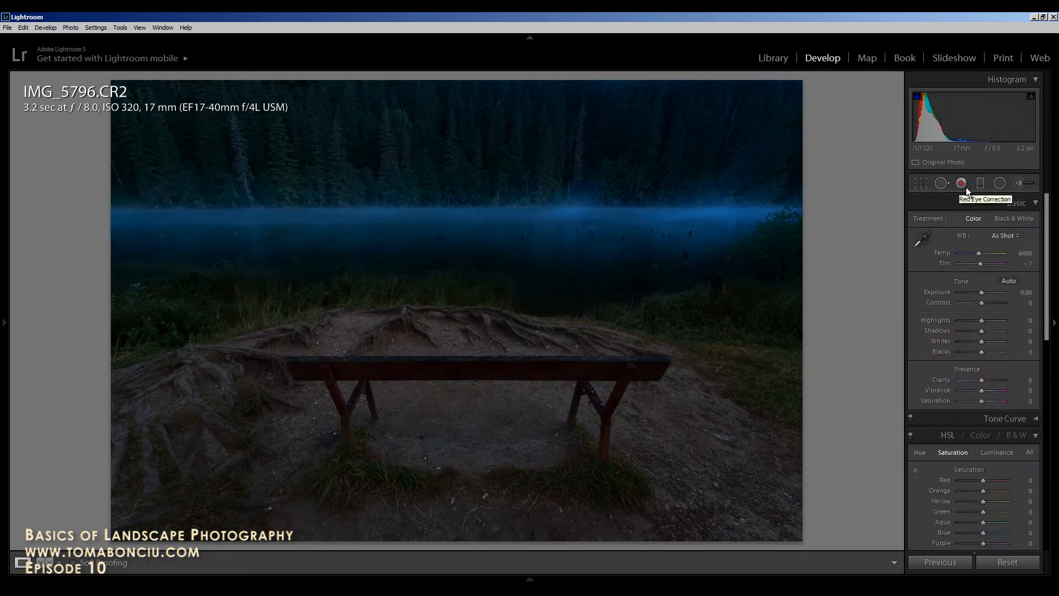
Step: Drag a second graduated filter up across the lower lake with Tint -40, Exposure 0.57, Contrast 26
click(980, 183)
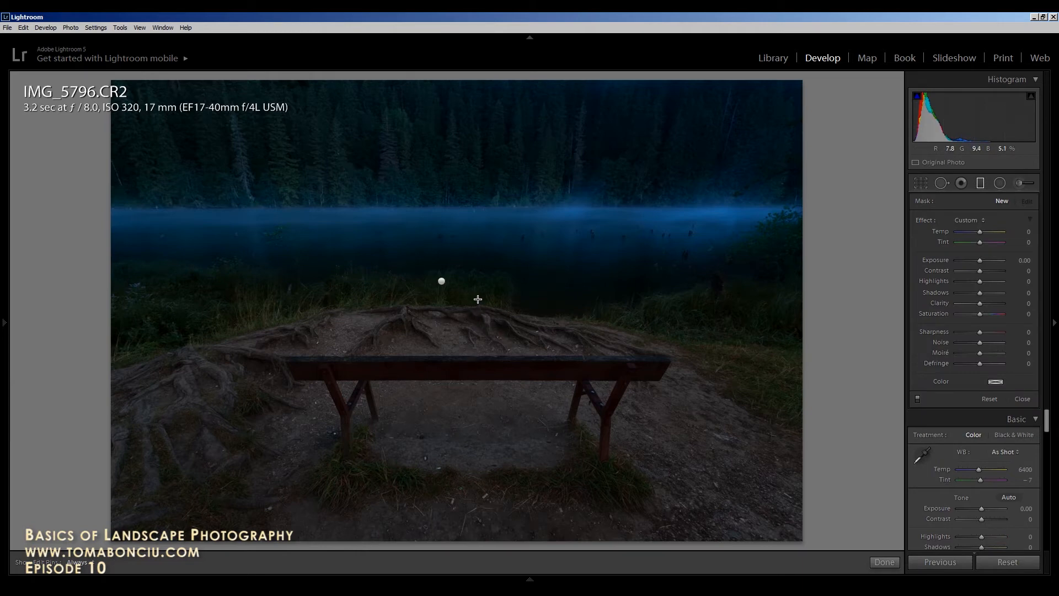
drag(478, 285, 477, 247)
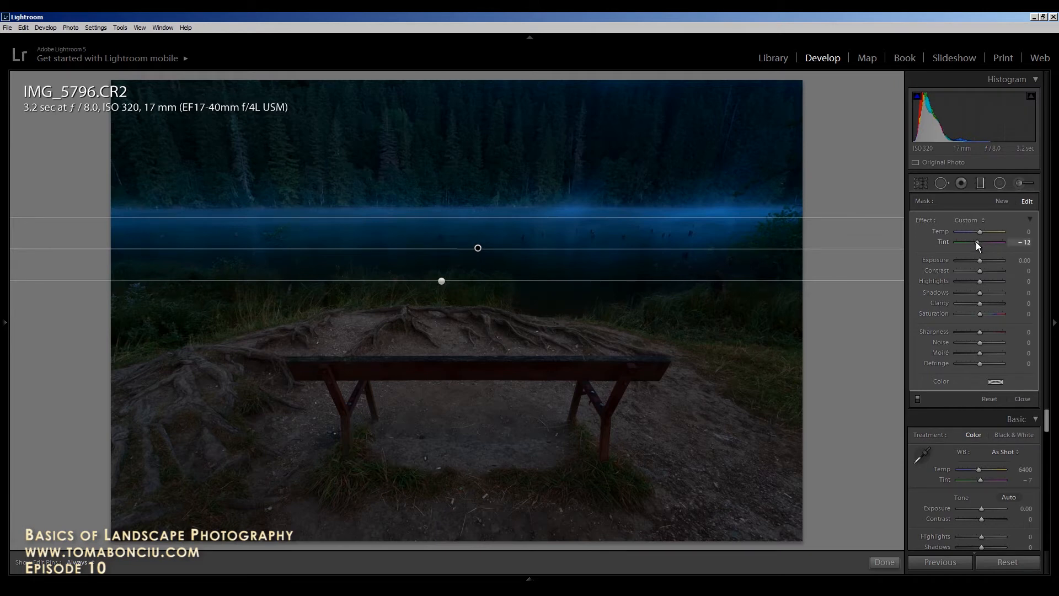
drag(974, 242, 988, 276)
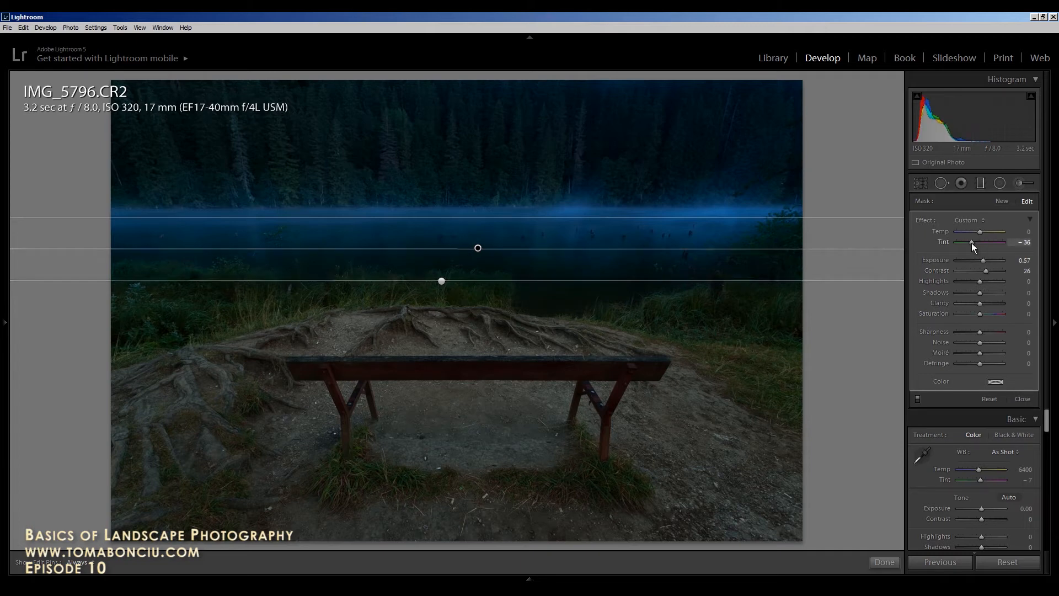
drag(971, 243, 971, 244)
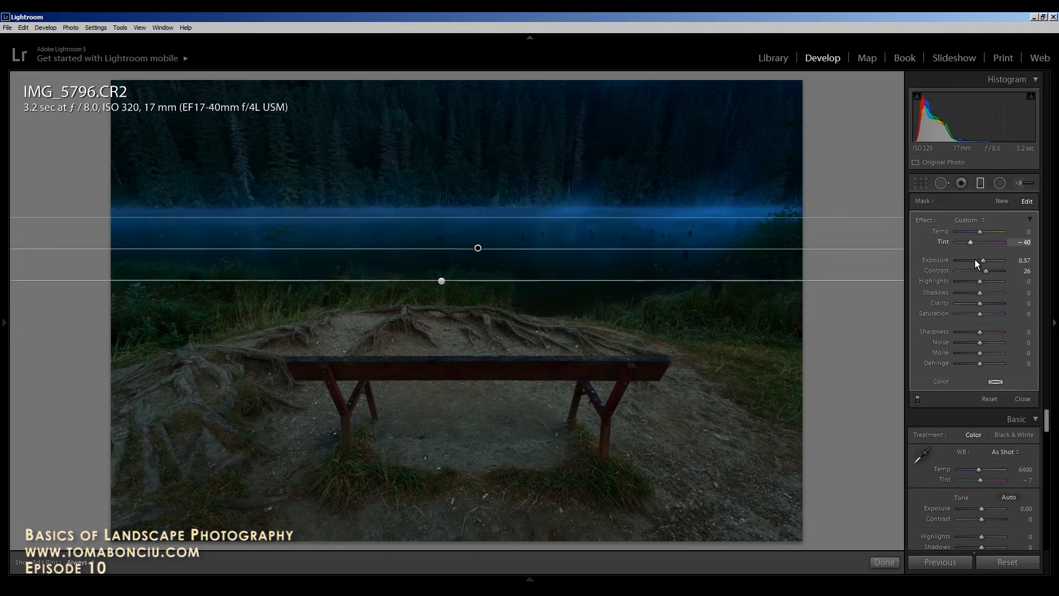
Step: Draw a radial filter around the bench: Exposure 0.86, Temp 19, Tint 10, Contrast 29, Saturation 12
click(1000, 183)
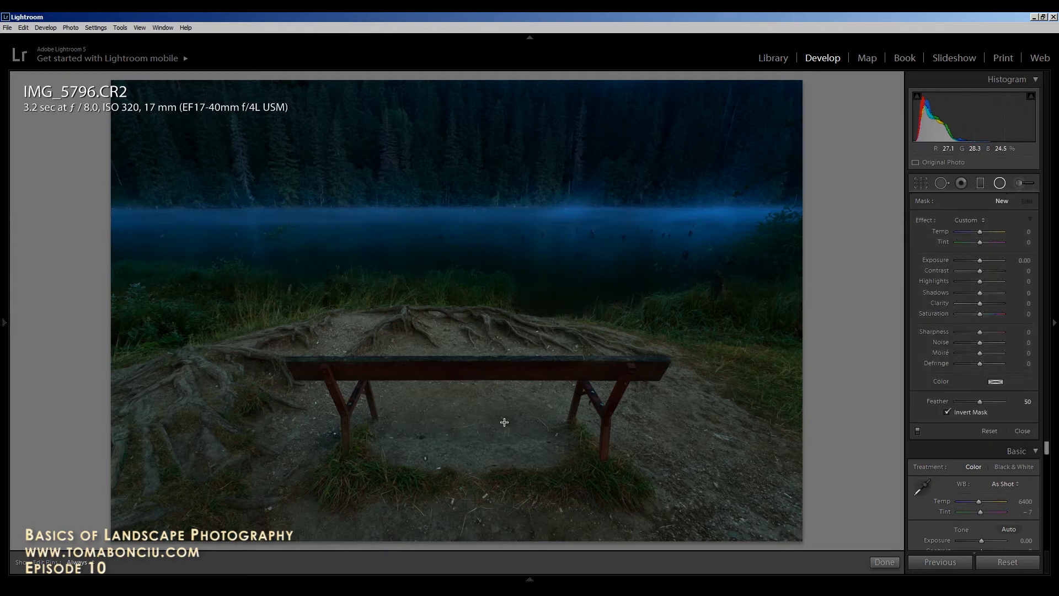
drag(465, 401, 739, 523)
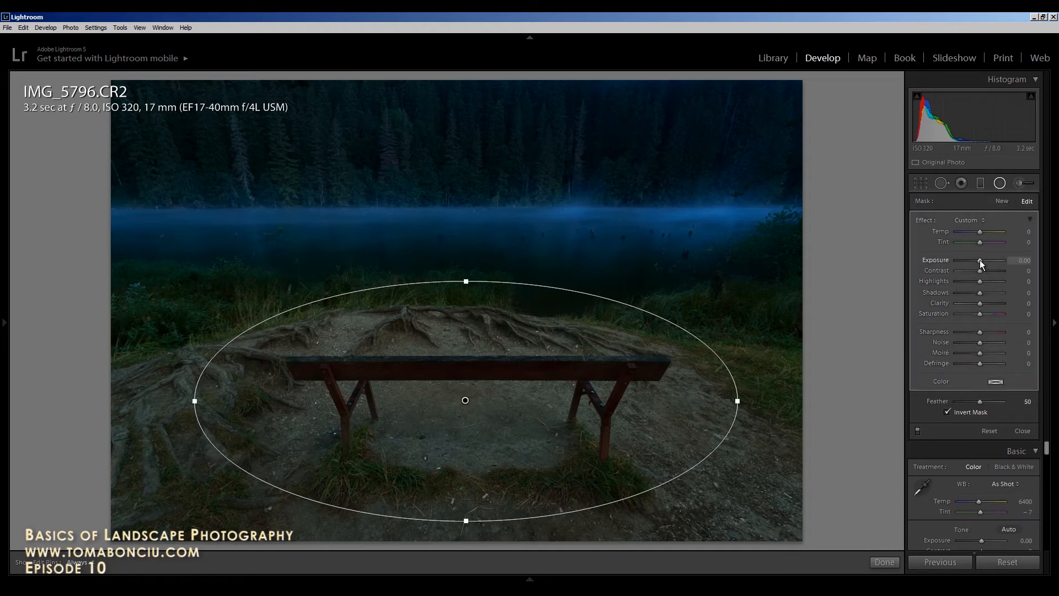
drag(979, 260, 983, 260)
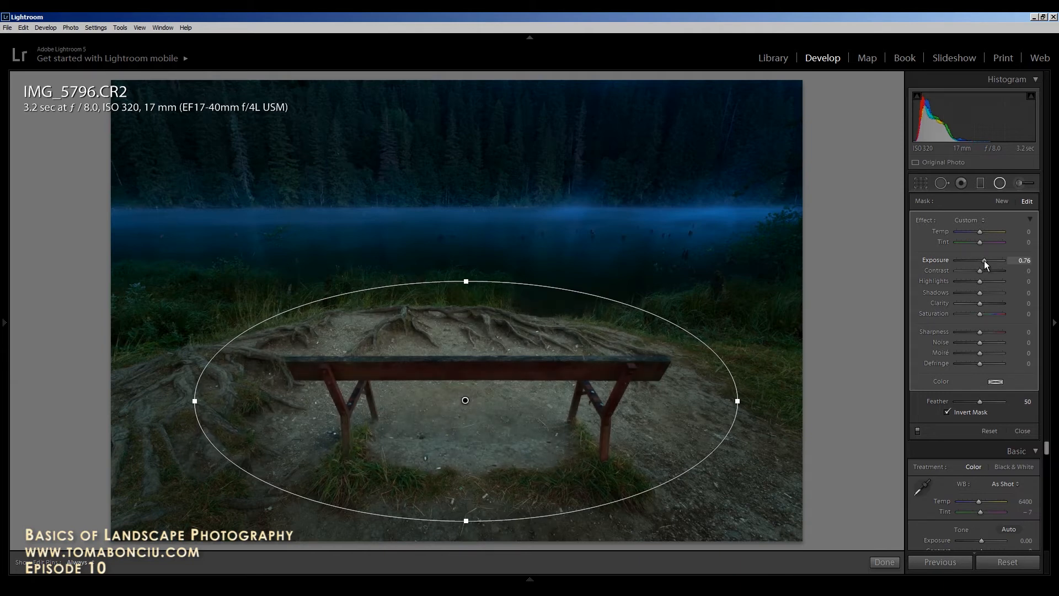
click(982, 270)
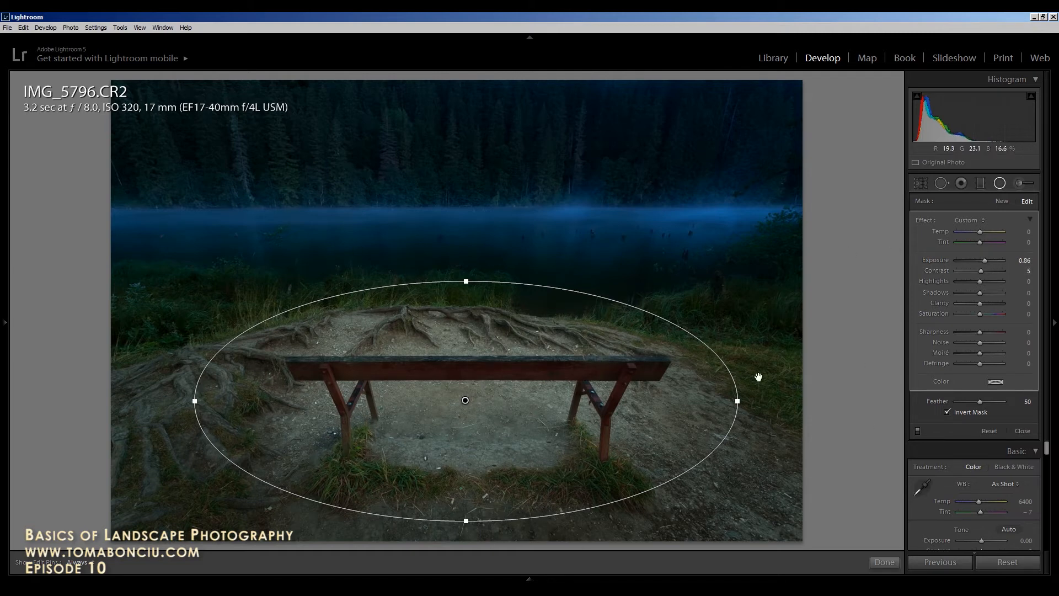
click(983, 233)
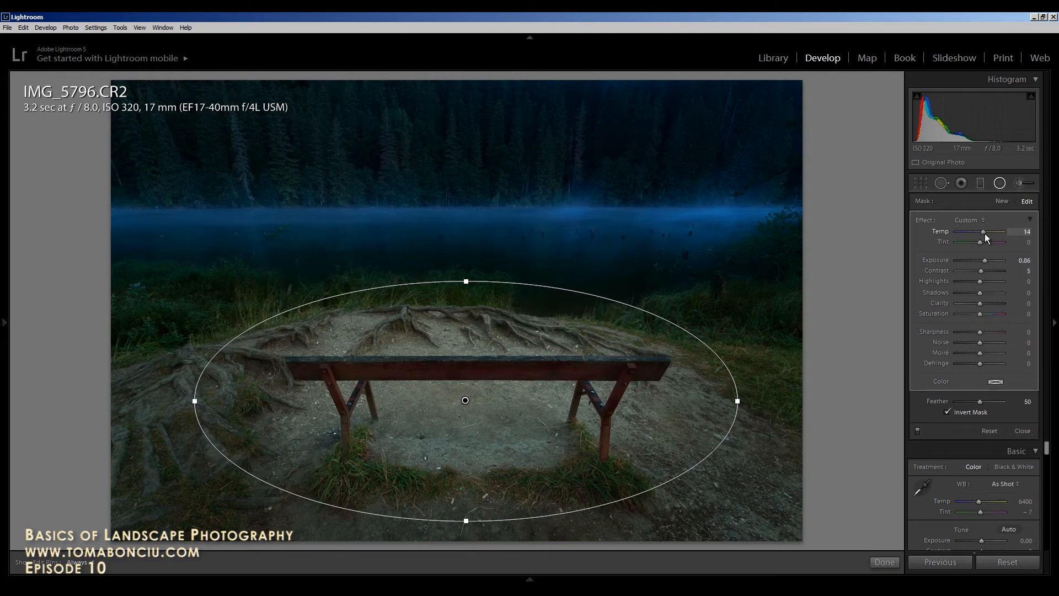
drag(985, 233, 986, 233)
drag(980, 270, 986, 271)
drag(978, 313, 982, 312)
drag(985, 259, 985, 260)
drag(985, 260, 985, 260)
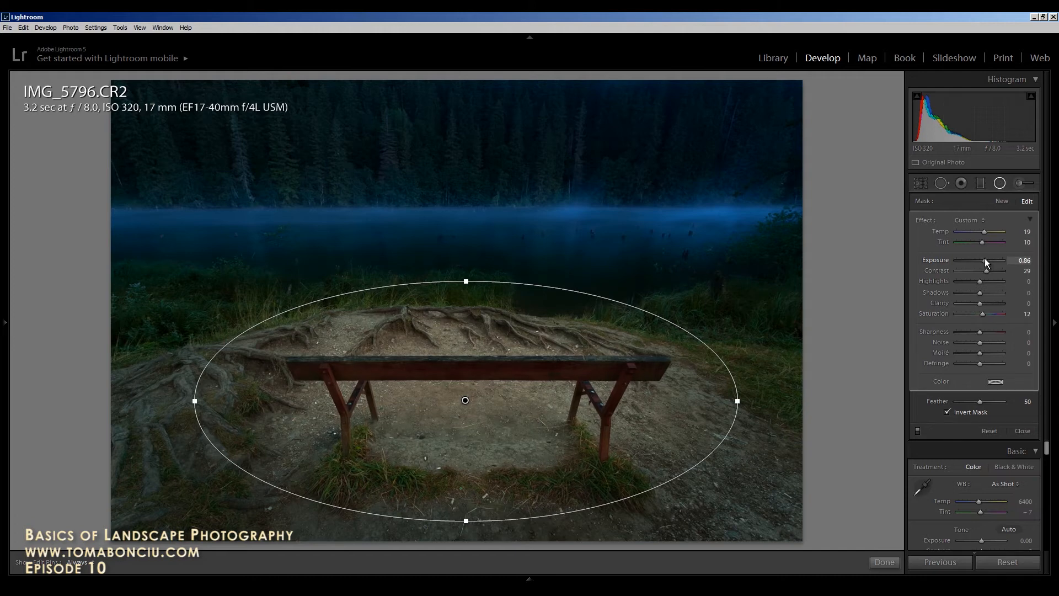
Step: Close the radial filter and set global Exposure +0.12, Contrast +12, Vibrance +12
click(999, 184)
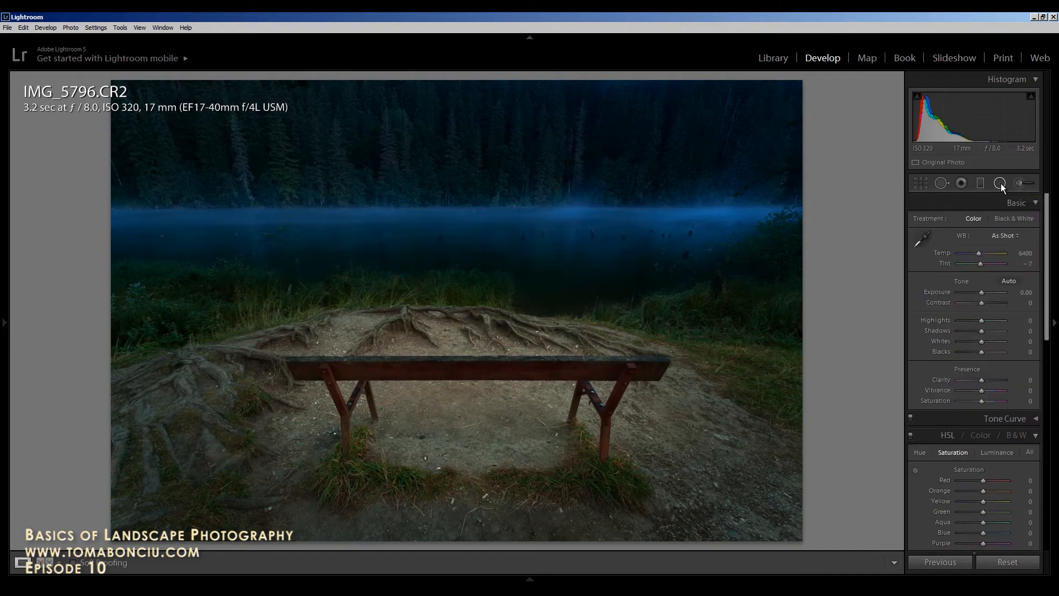
drag(983, 302, 982, 293)
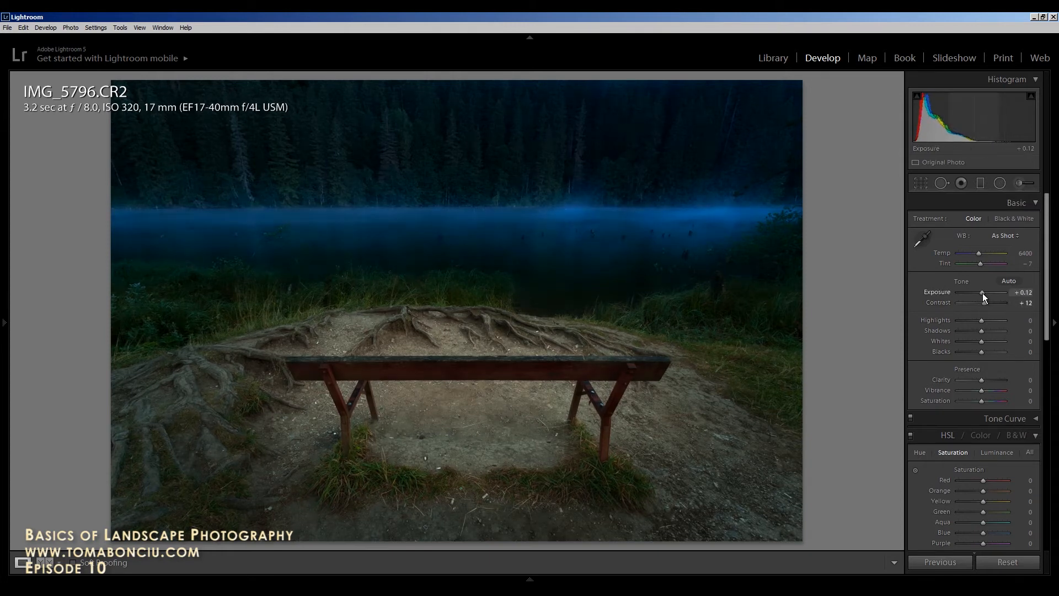
drag(980, 392, 984, 391)
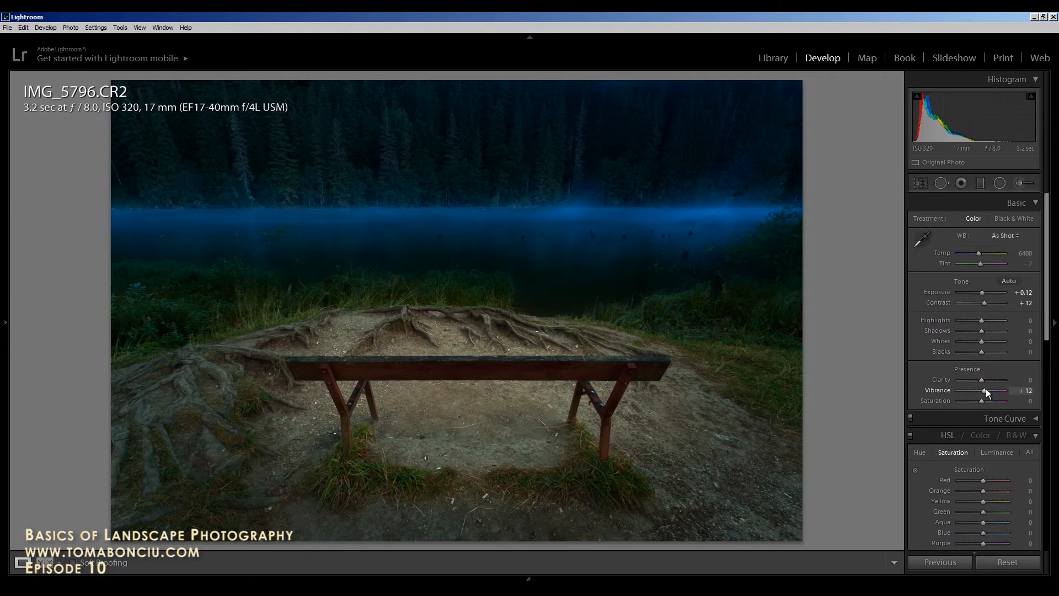
Step: Compare the bench photo with its original via Reset and undo, then advance to IMG_5799.CR2
click(1008, 562)
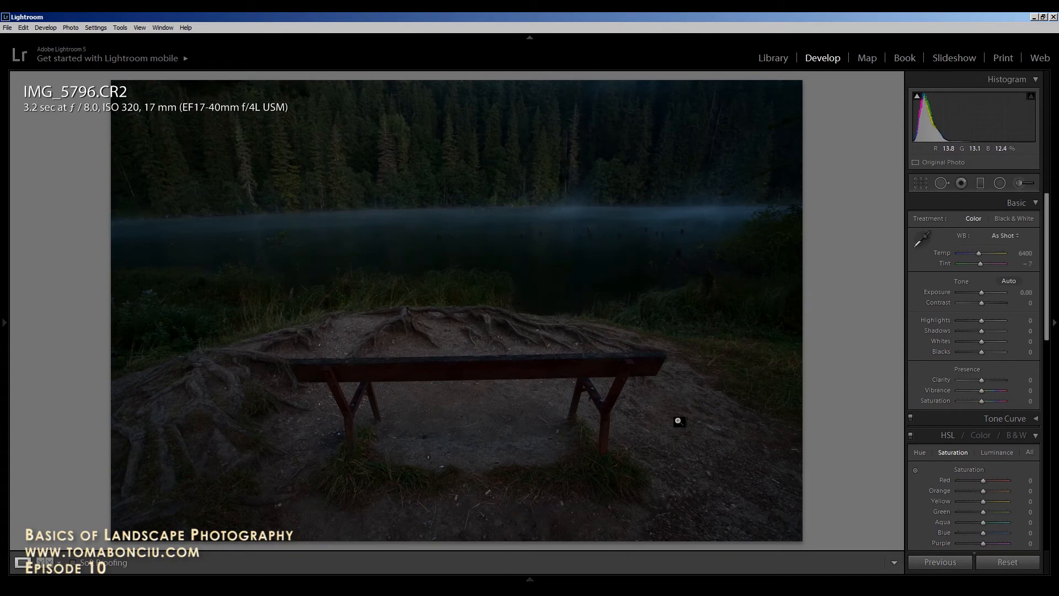
key(ctrl+z)
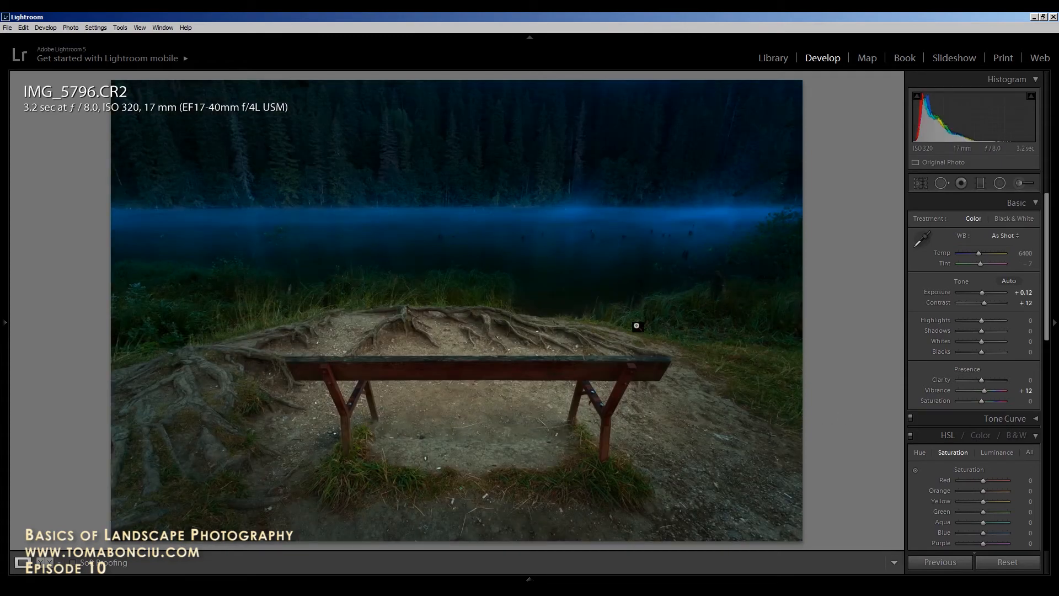
click(1008, 562)
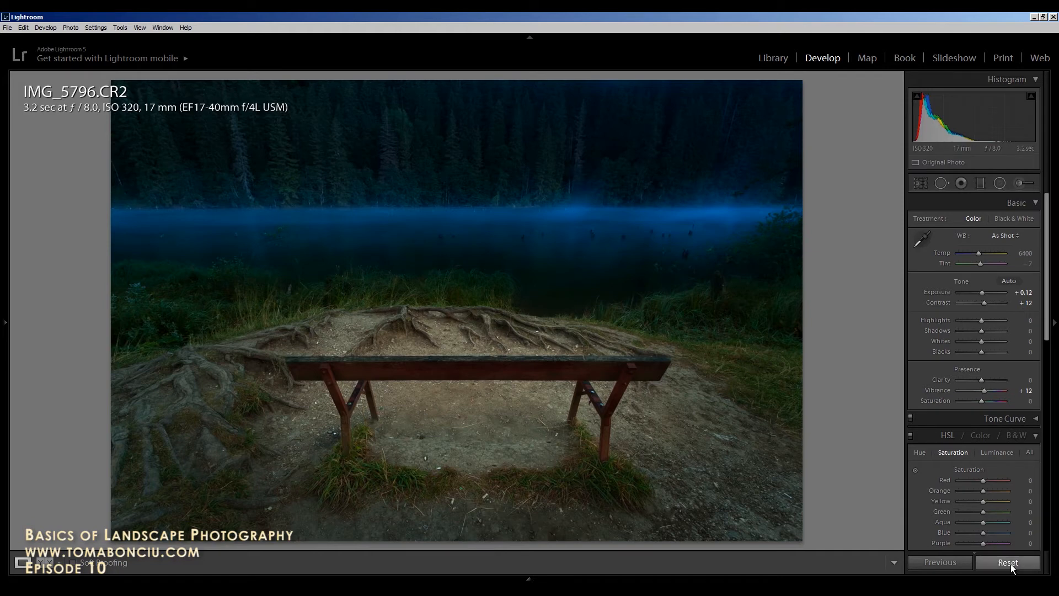
key(ctrl+z)
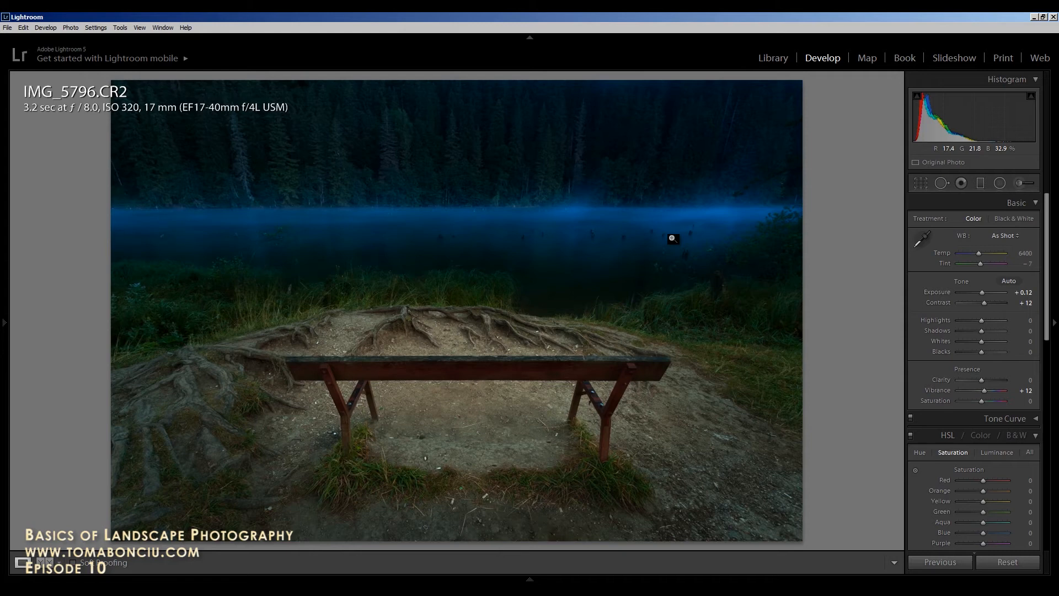
key(Right)
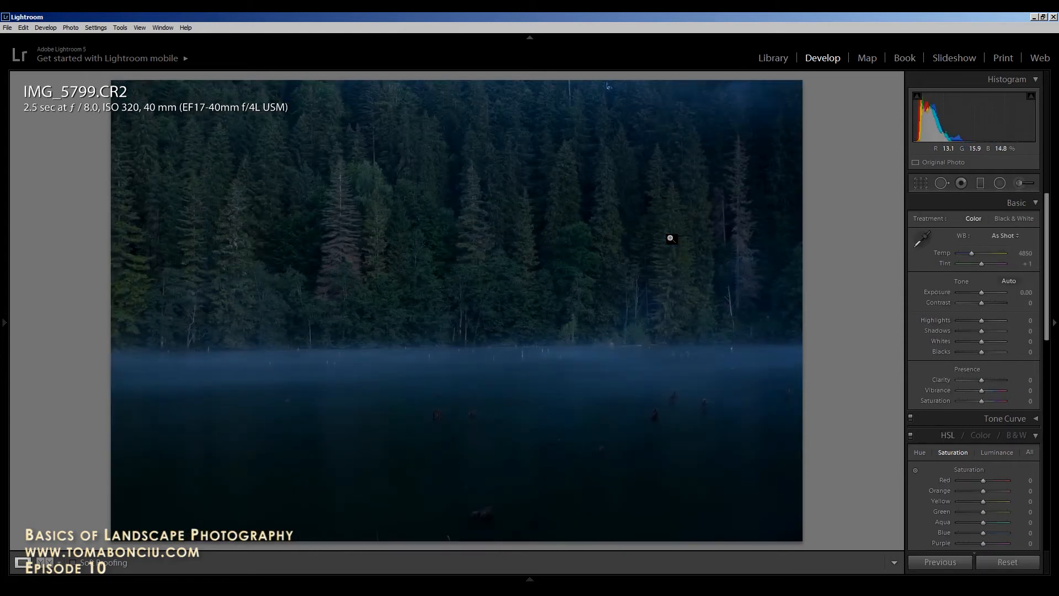
Step: Enable lens profile corrections and chromatic aberration removal on IMG_5799.CR2
scroll(915, 456, down, 10)
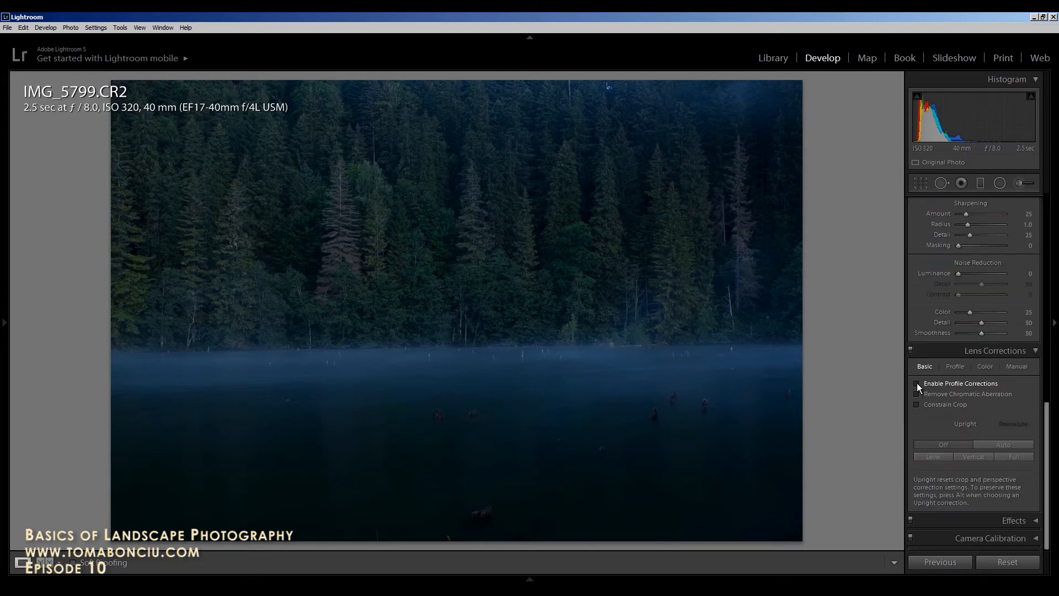
click(916, 383)
click(916, 394)
scroll(981, 405, up, 3)
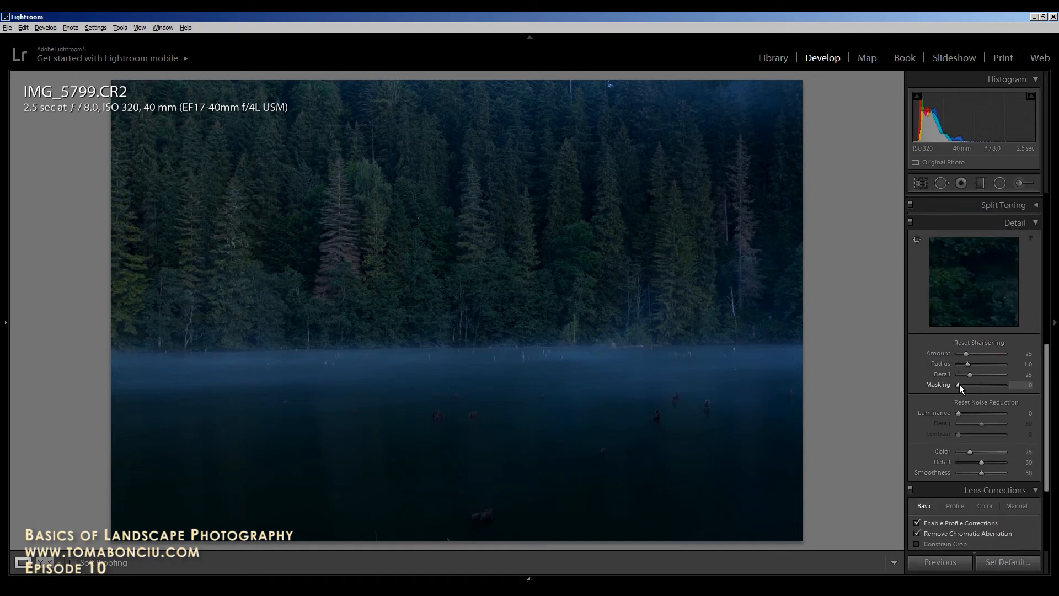
Step: Raise Sharpening Masking to 43 and bring up the crop and straighten overlay
drag(959, 384, 961, 413)
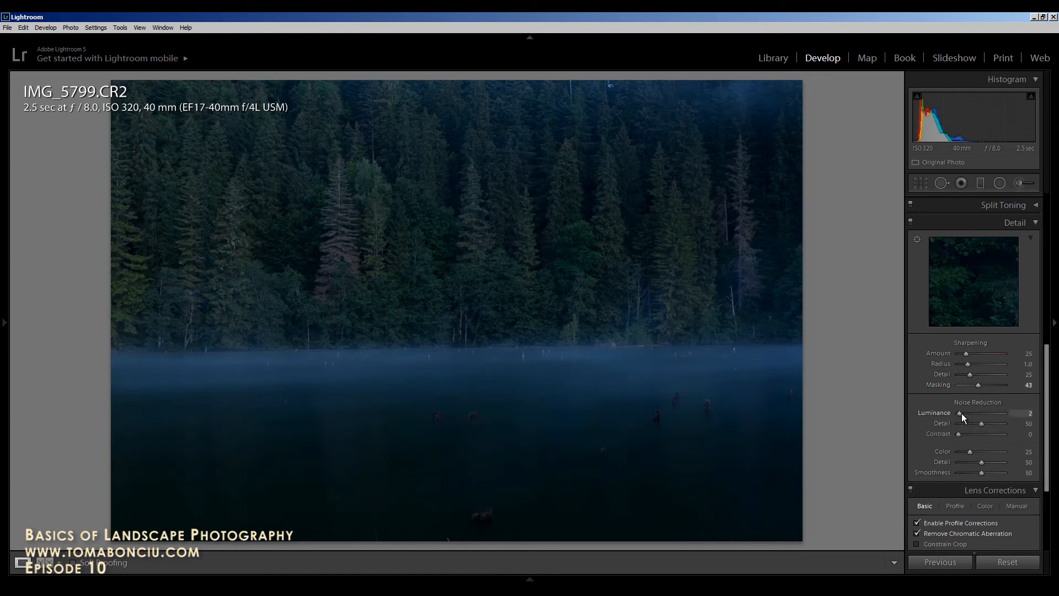
scroll(927, 386, up, 10)
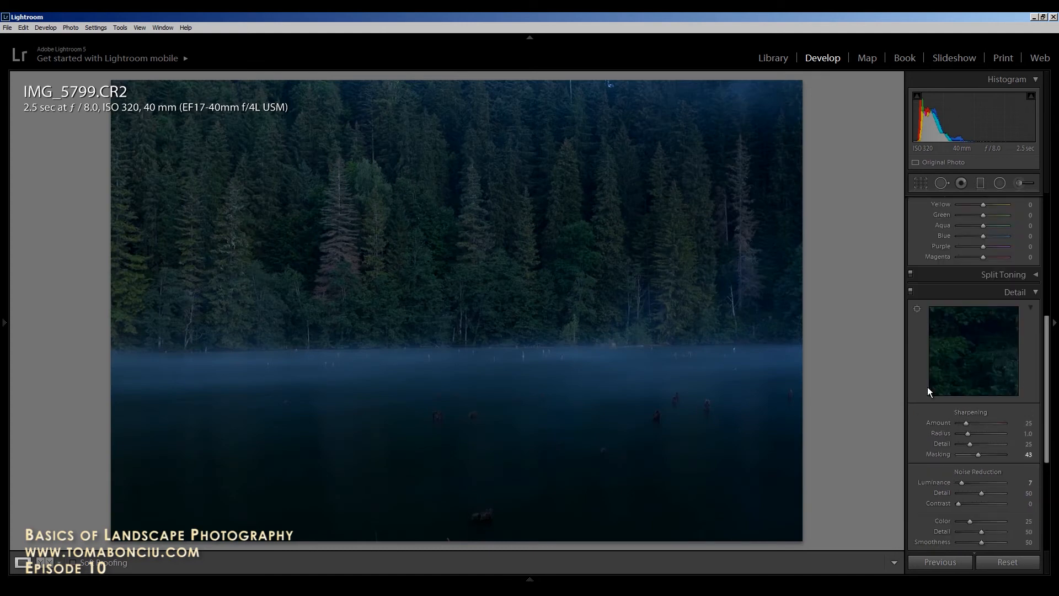
click(917, 186)
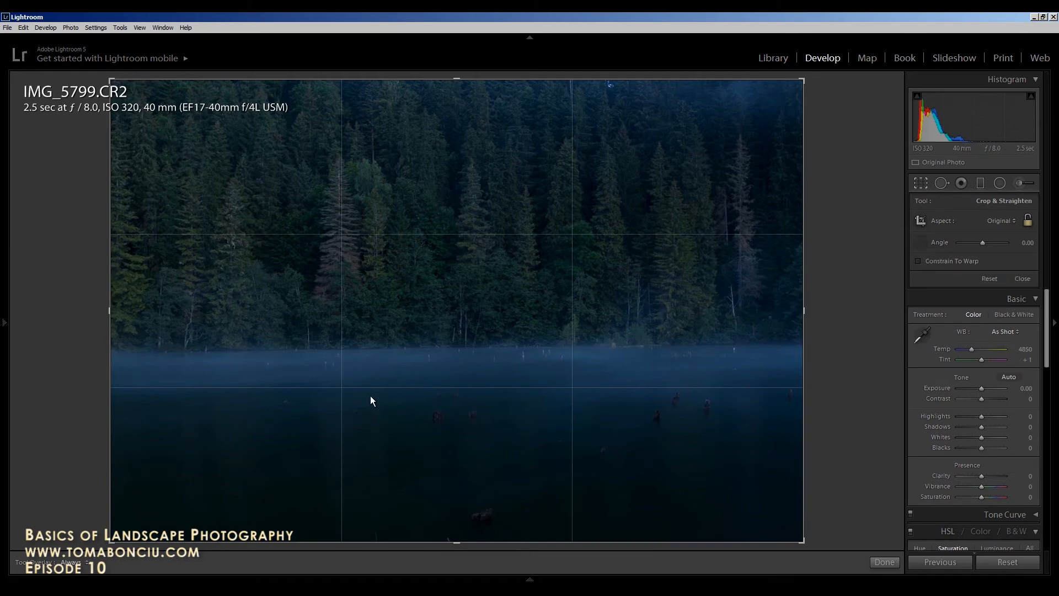
Step: Straighten the tilted lake horizon by 0.68° and apply the resulting crop
drag(230, 349, 693, 344)
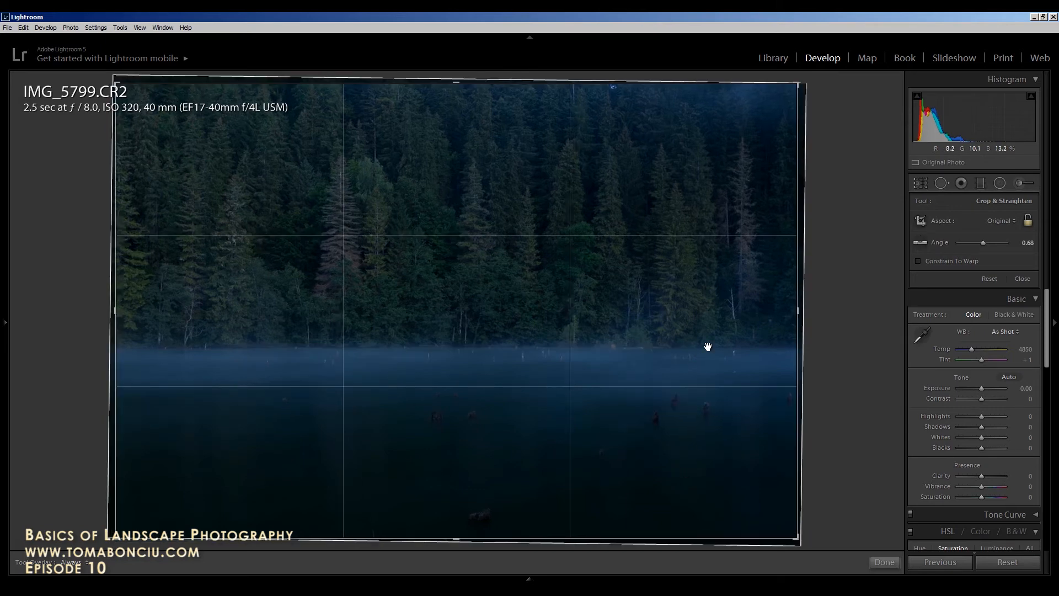
key(Return)
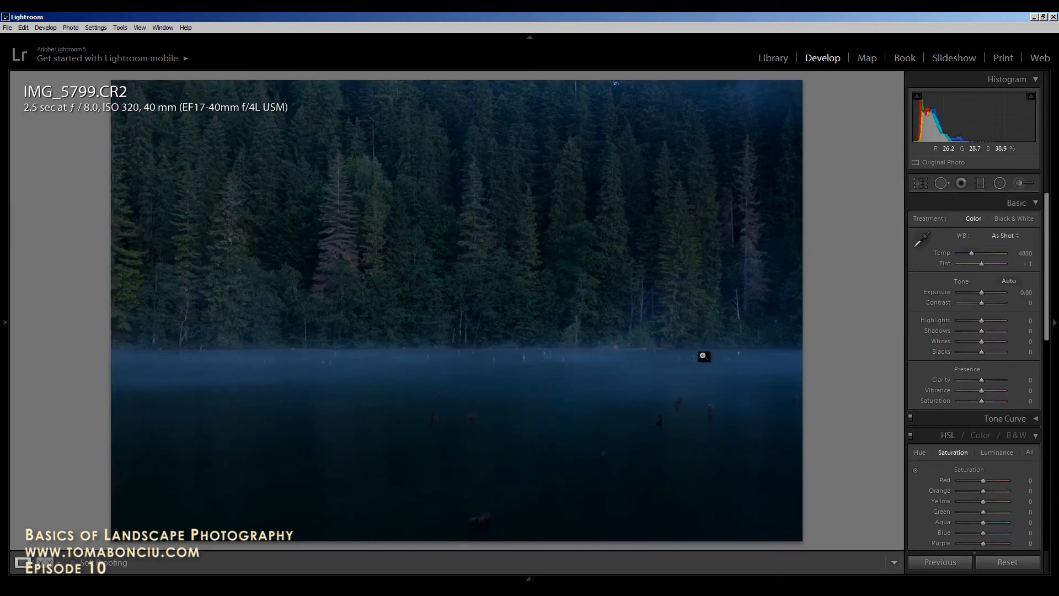
Step: Add a graduated filter over the upper forest with lower Exposure, Temp and Tint
click(980, 183)
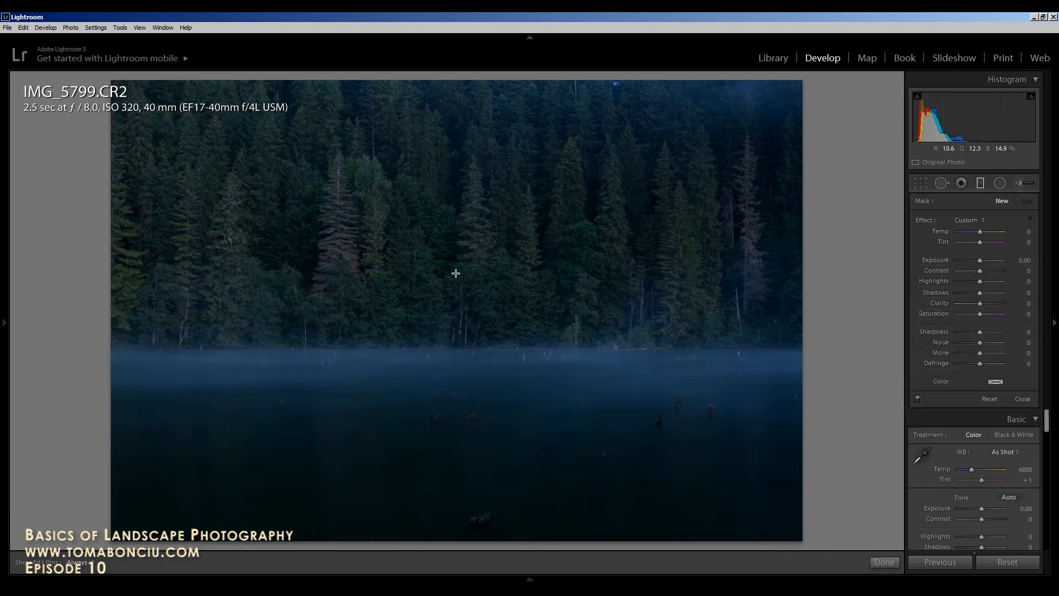
drag(463, 249, 464, 359)
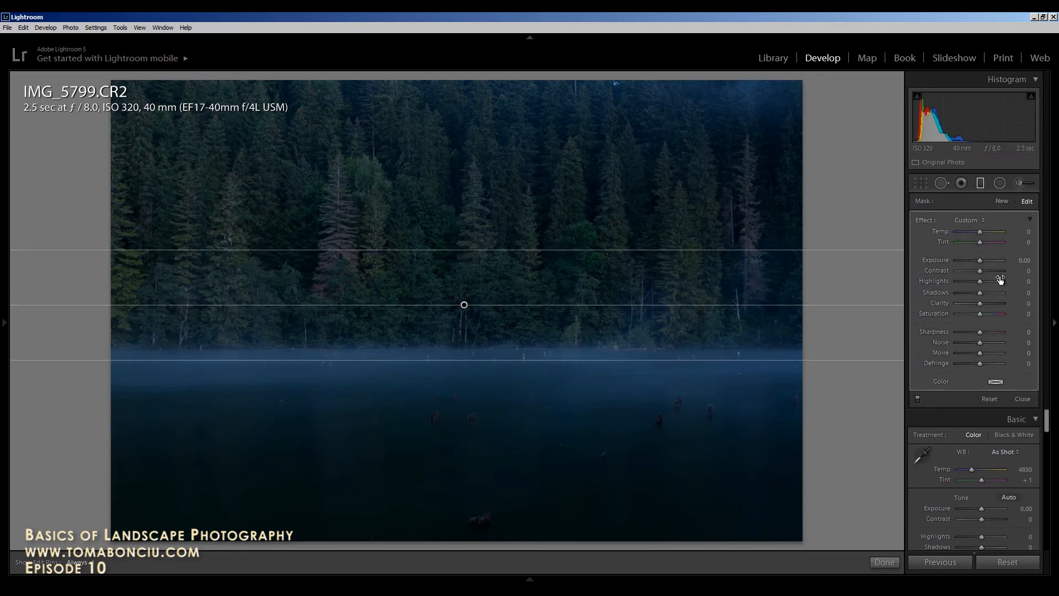
drag(980, 260, 970, 232)
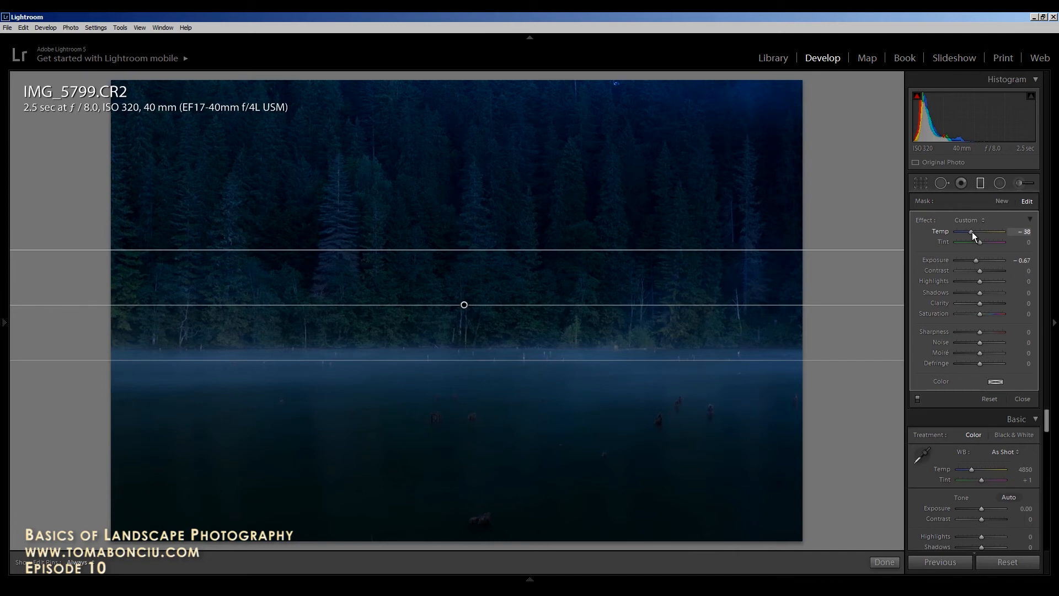
drag(974, 233, 975, 242)
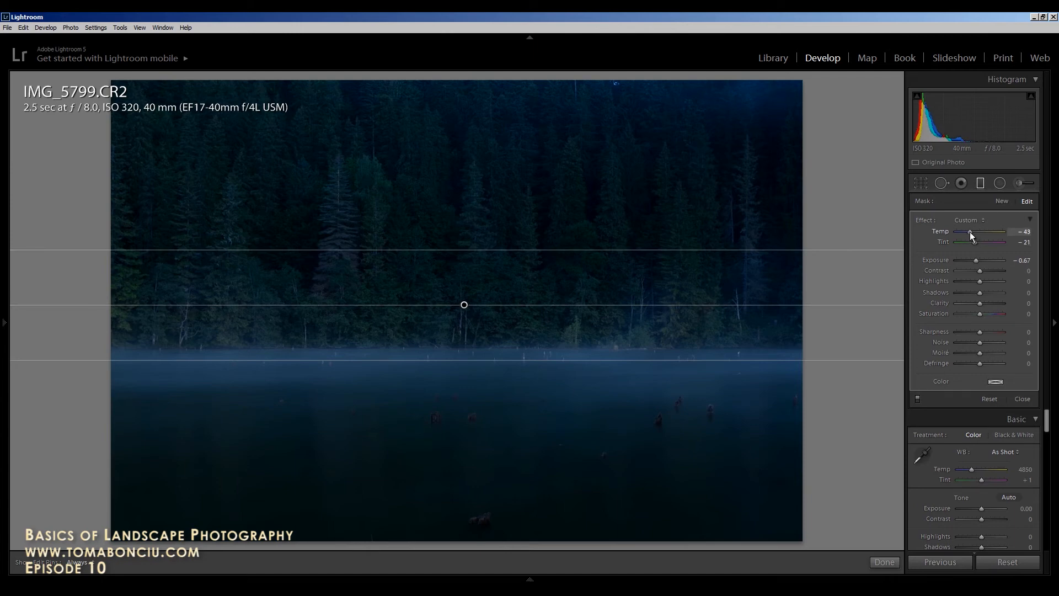
Step: Add a second horizontal gradient across the lake: Exposure -0.67, Temp -21, Tint -10
click(1002, 201)
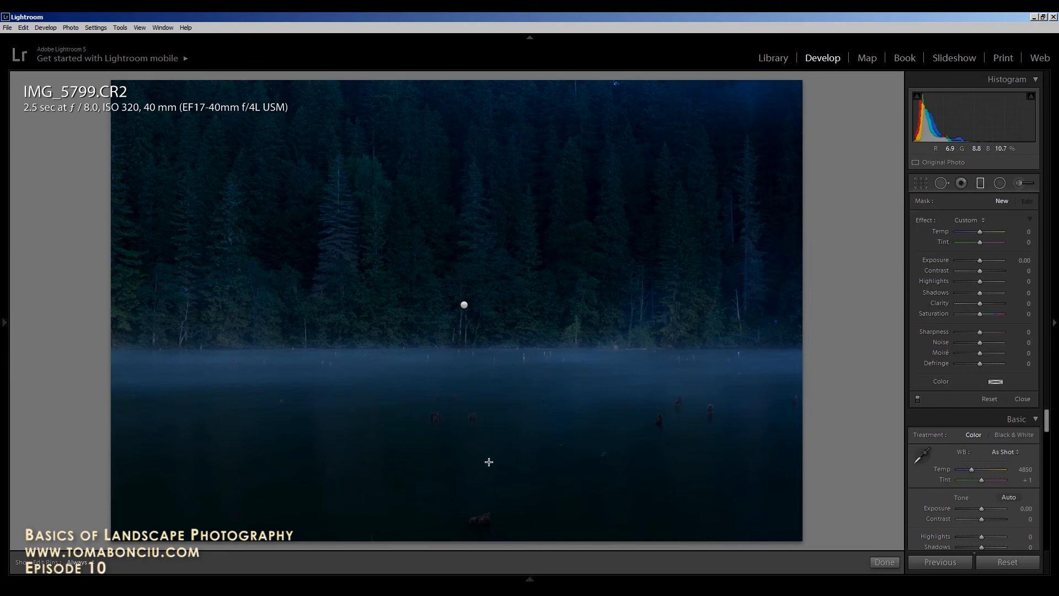
drag(473, 430, 466, 398)
drag(465, 359, 468, 345)
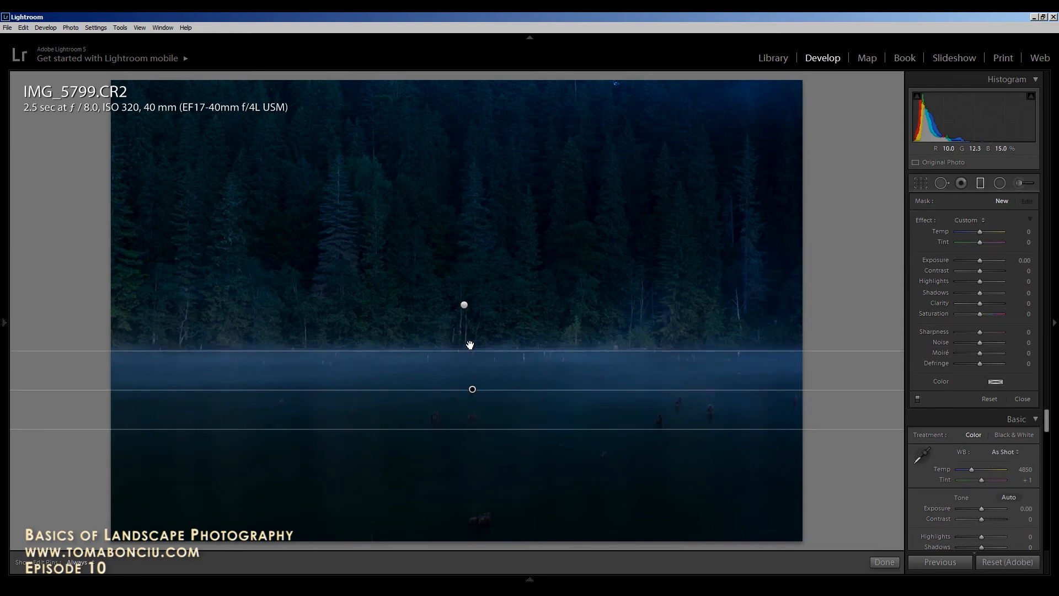
drag(981, 262, 975, 260)
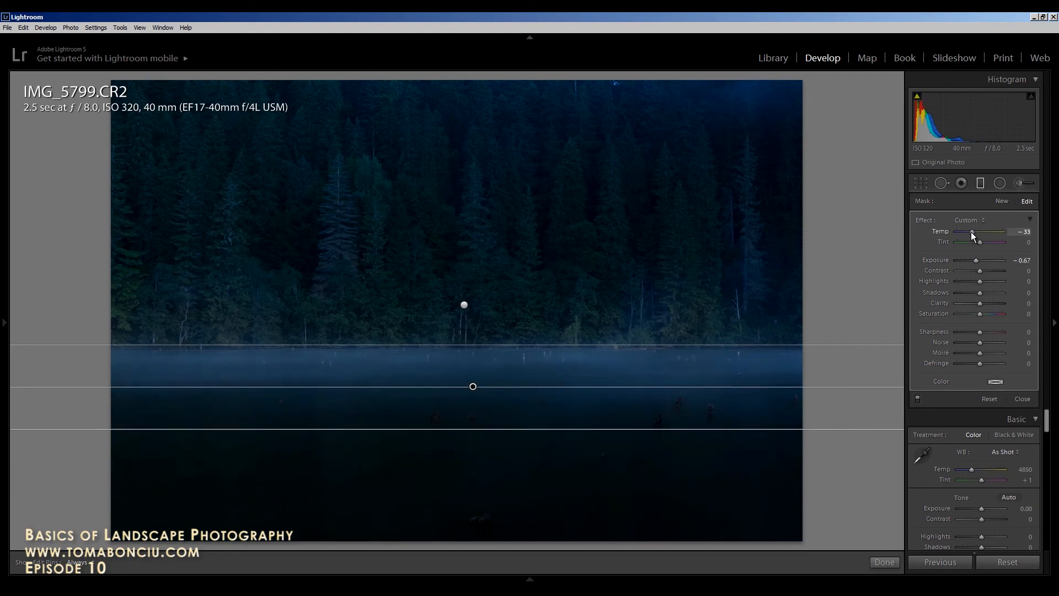
mouse_move(971, 231)
mouse_down()
mouse_move(978, 241)
mouse_move(975, 233)
mouse_up()
Step: Brush over the fog band along the lake and set its Exposure to +0.29
click(1020, 183)
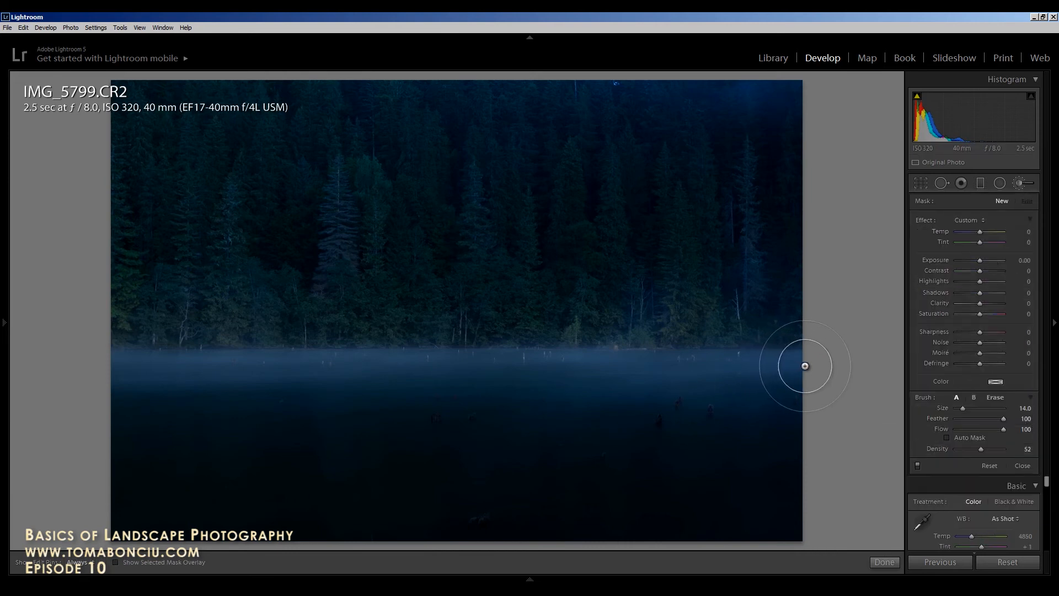
drag(802, 366, 95, 363)
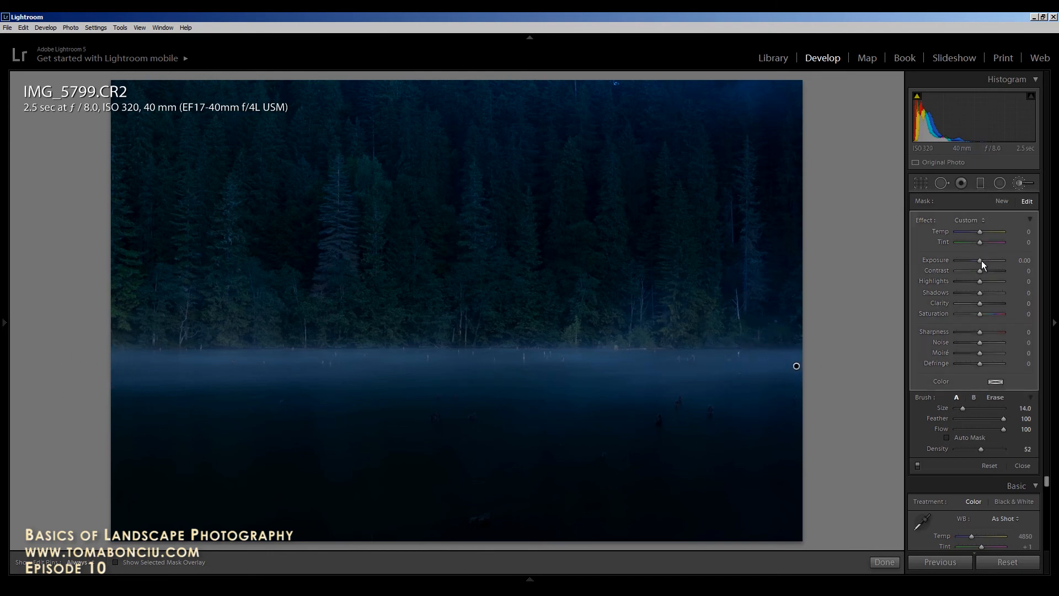
drag(980, 261, 982, 261)
Step: Place an enlarged, lowered radial filter over the lake centre with Exposure +0.76
click(999, 183)
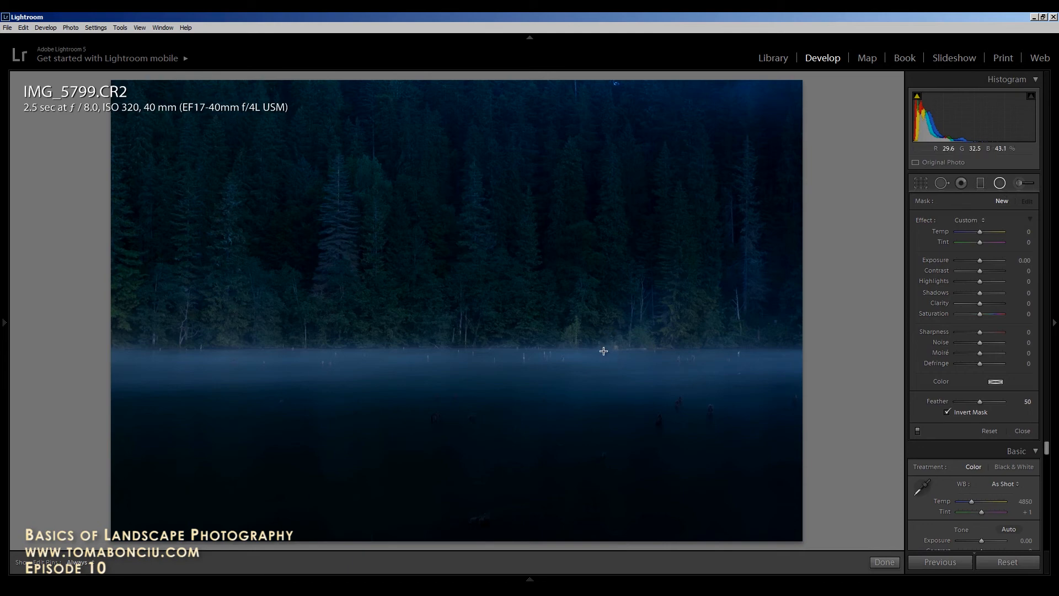
drag(565, 347, 781, 453)
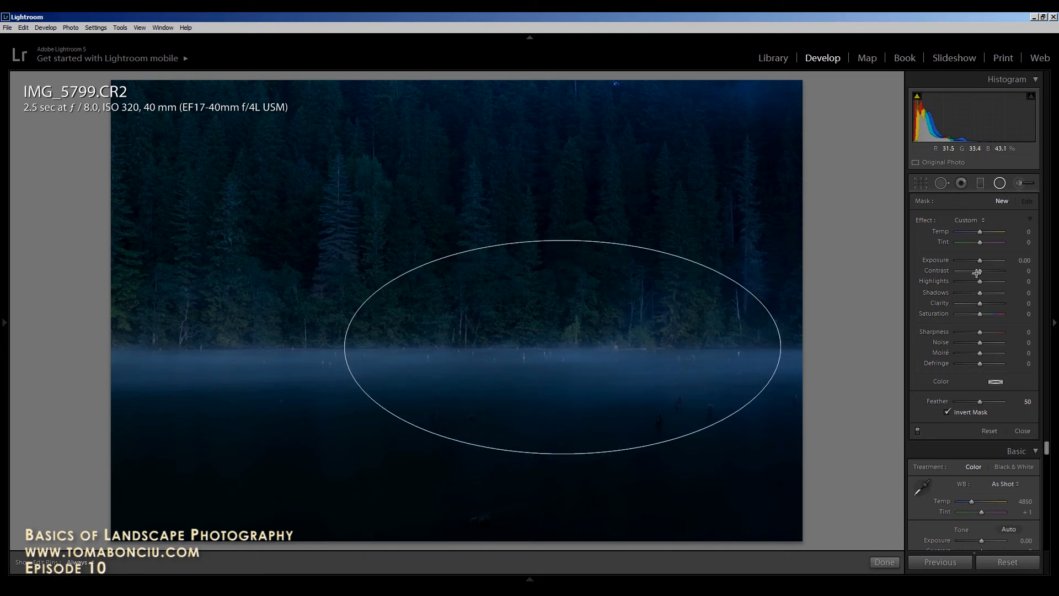
drag(982, 260, 985, 260)
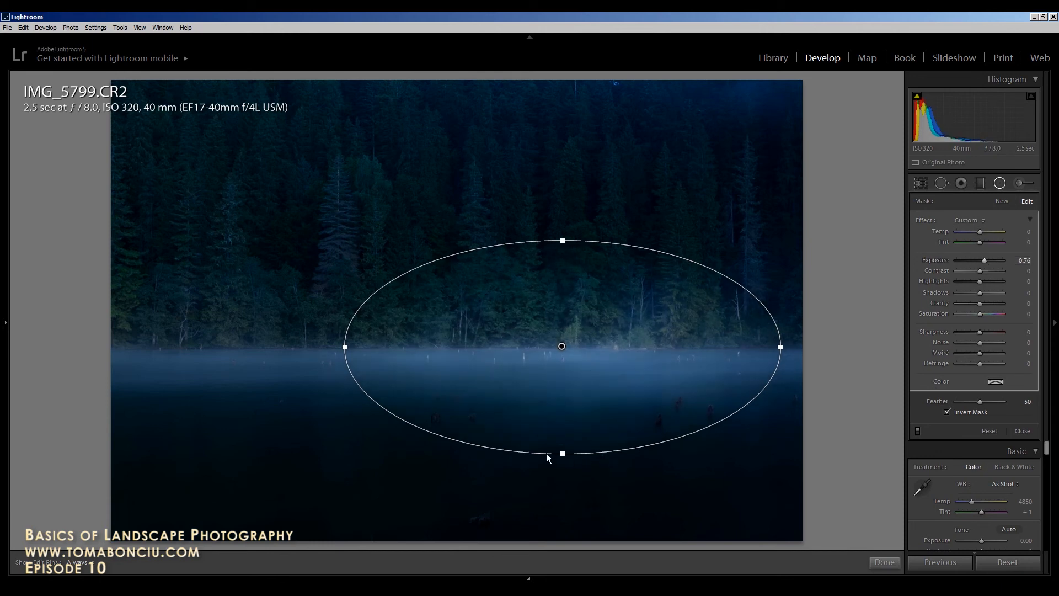
drag(563, 470, 562, 473)
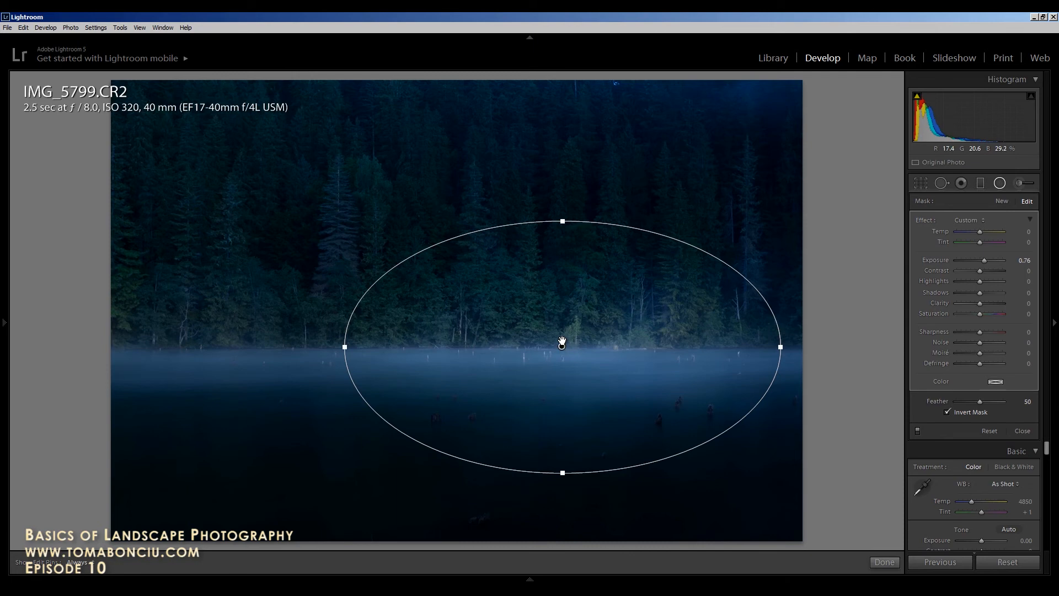
drag(562, 349, 563, 381)
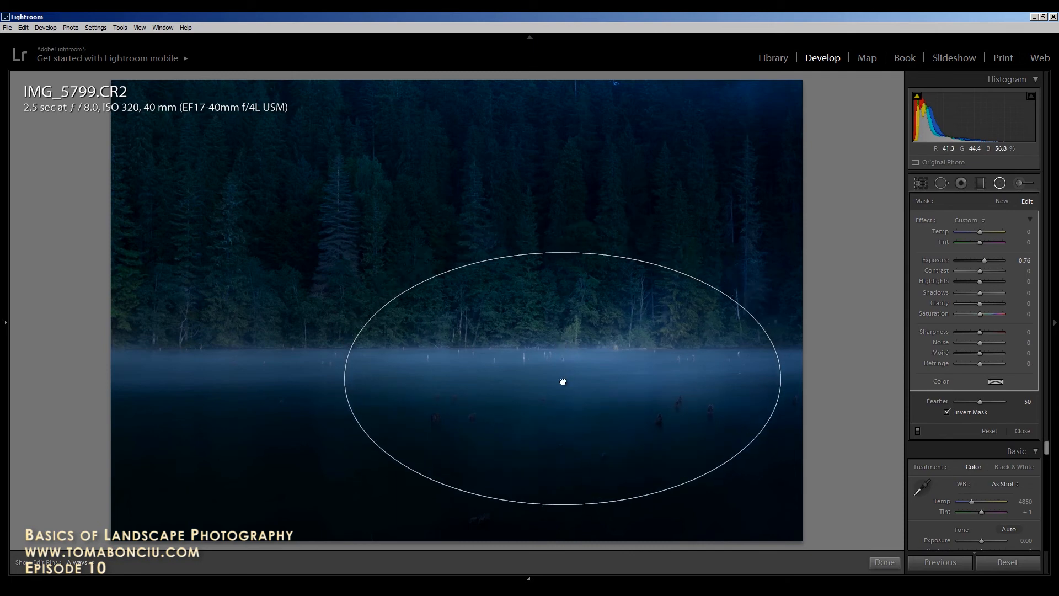
click(1000, 184)
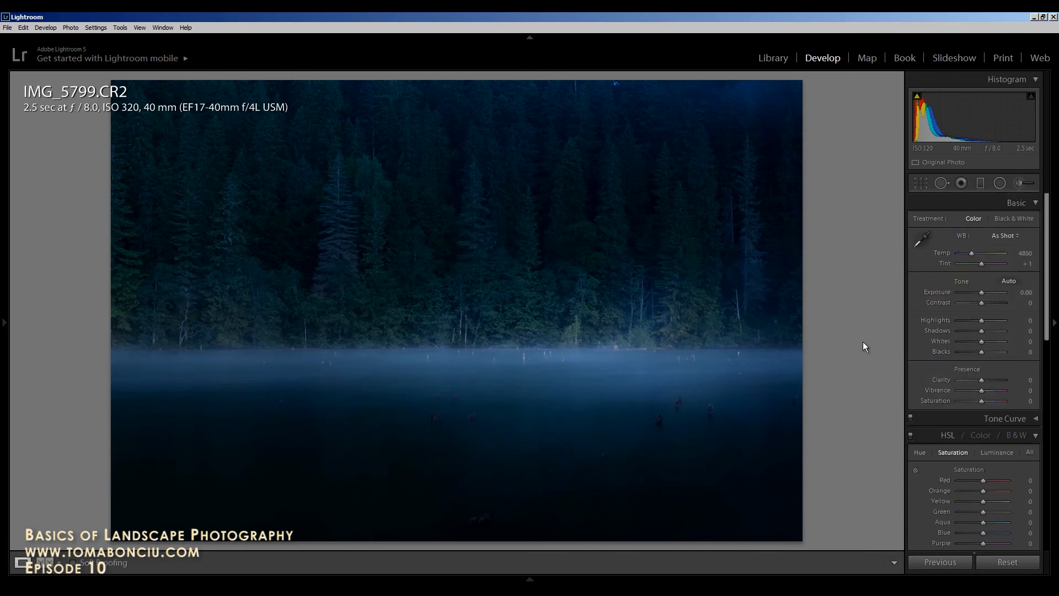
Step: Raise global Contrast to +12 and Vibrance to +10, keeping Exposure at +0.12
drag(981, 302, 982, 292)
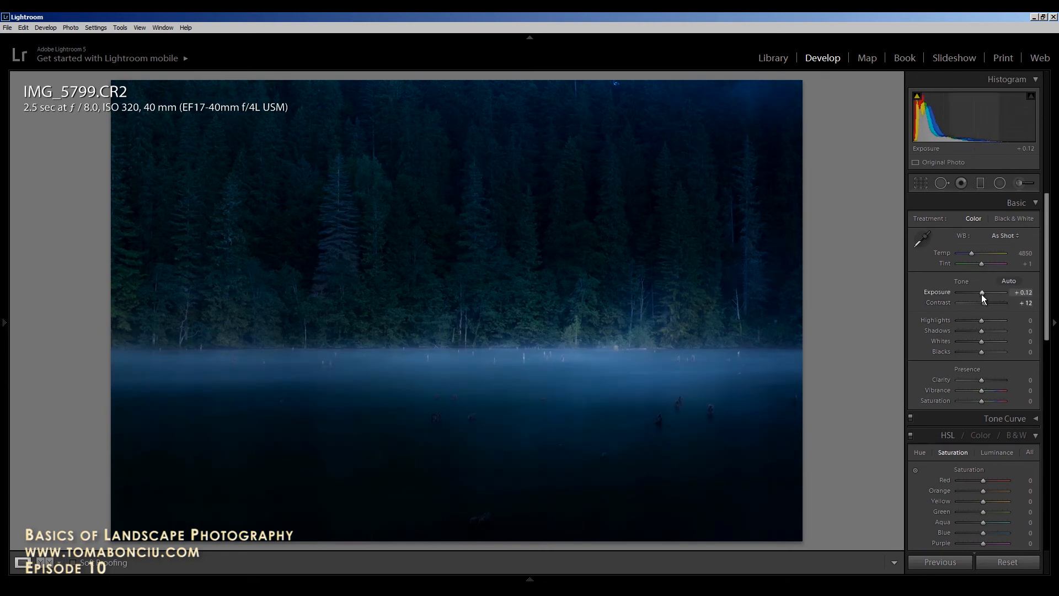
drag(981, 391, 984, 390)
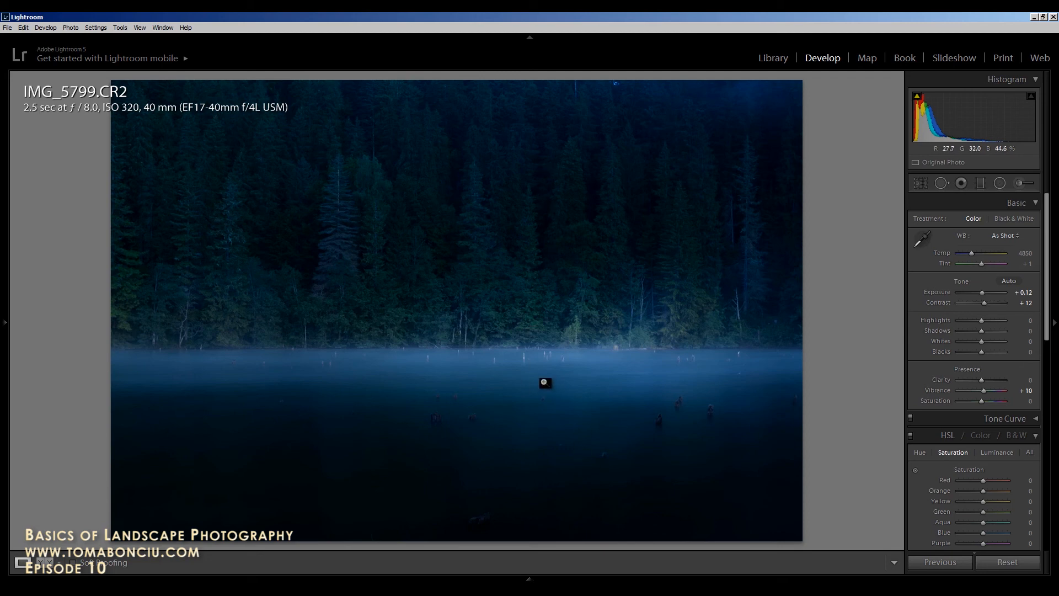
click(1017, 562)
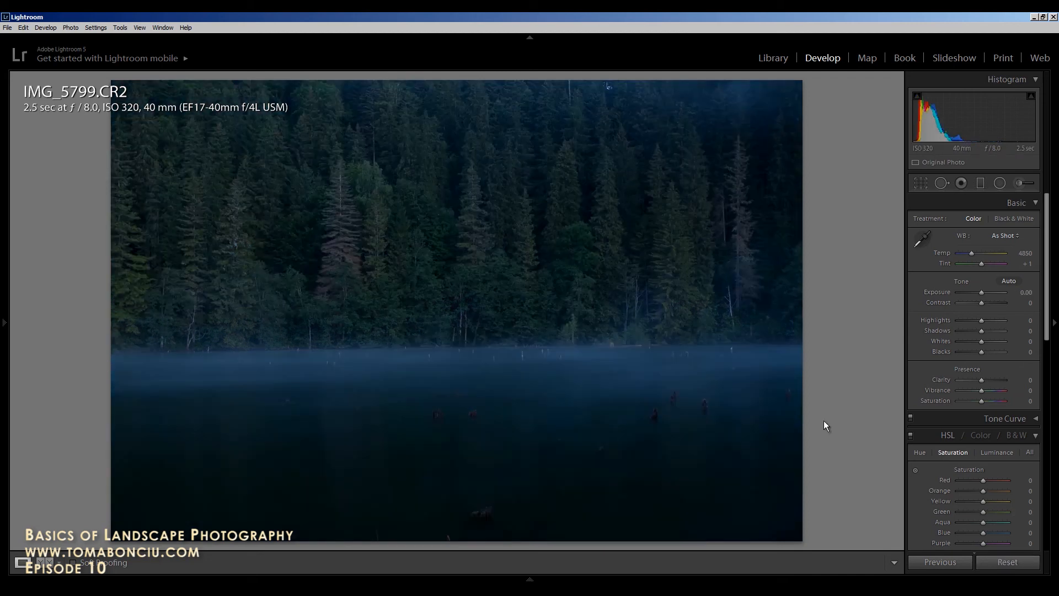
key(ctrl+z)
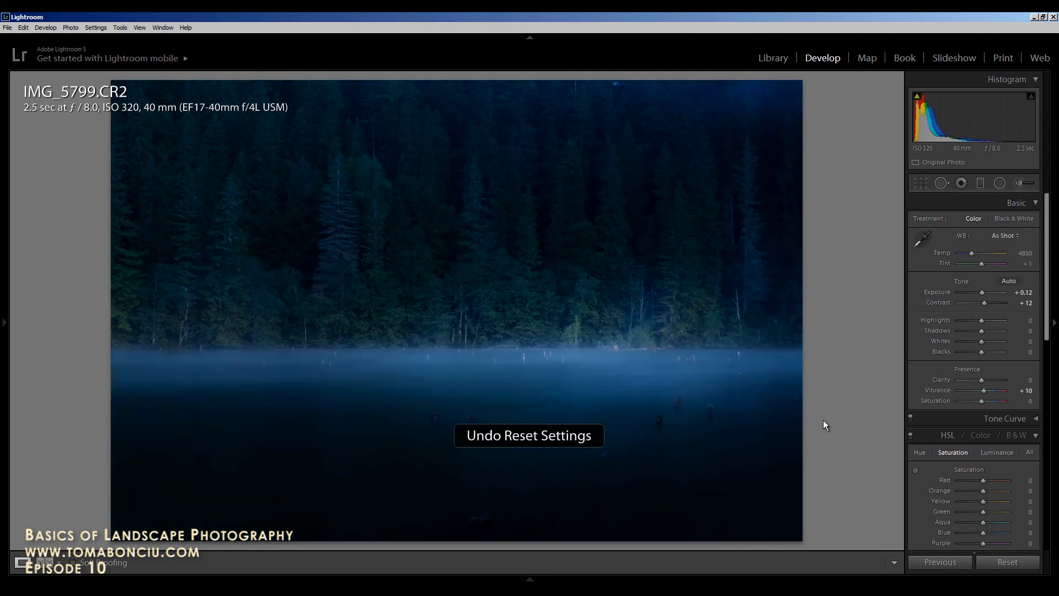
click(1007, 562)
key(ctrl+z)
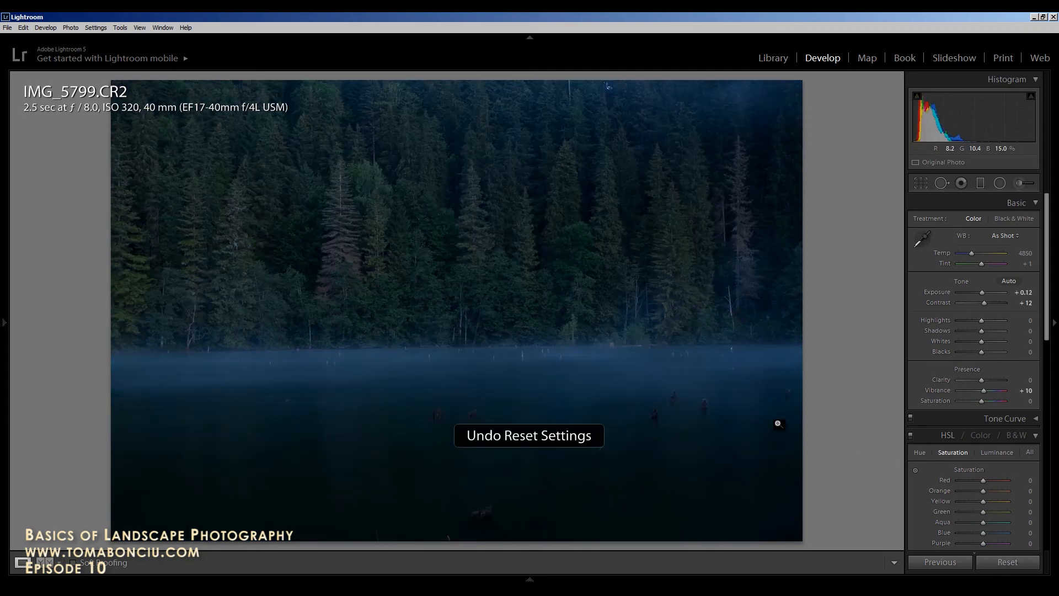